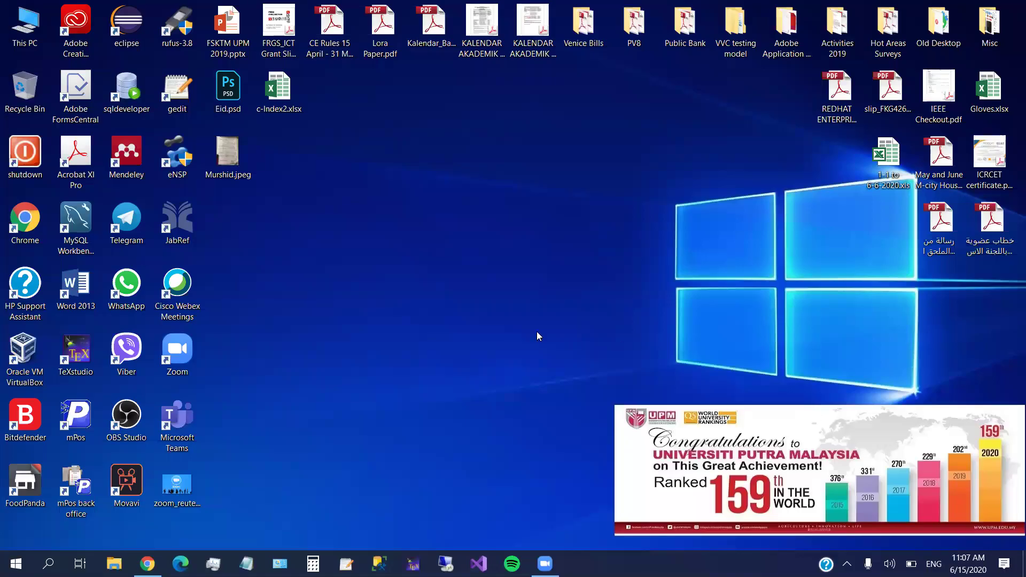
Launch eNSP from the desktop shortcut and maximize its window
left_click(186, 355)
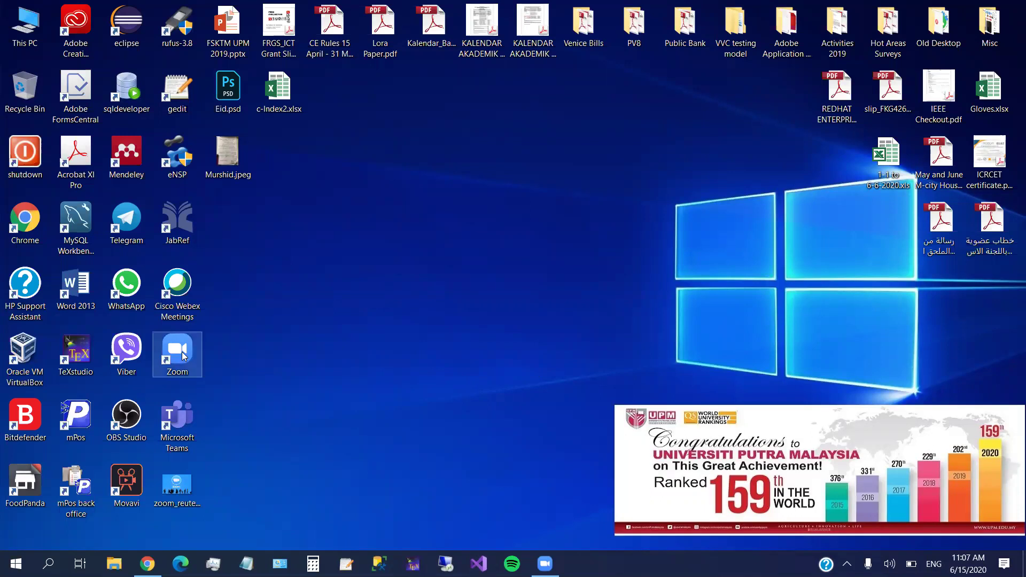
left_click(178, 157)
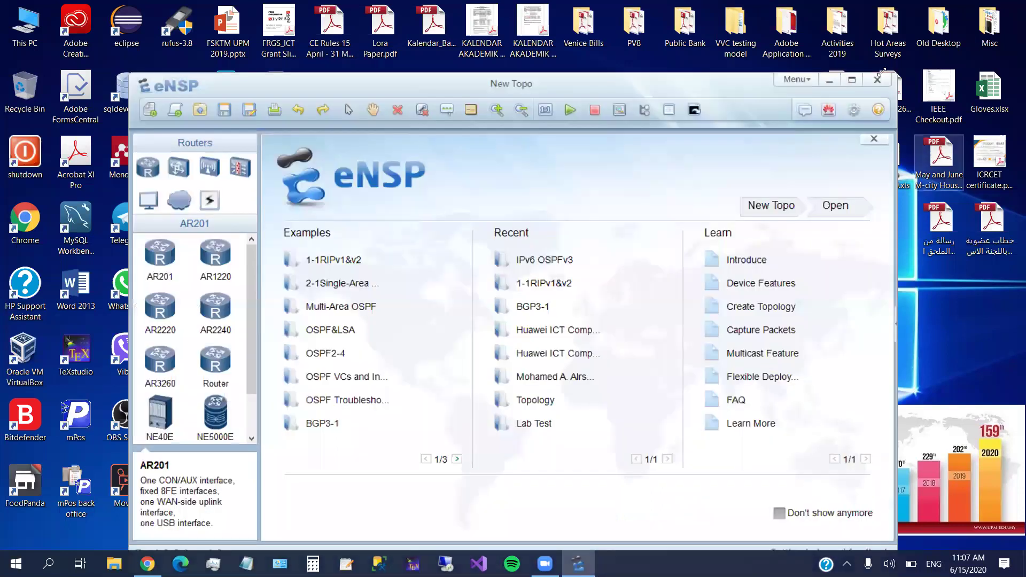
left_click(852, 82)
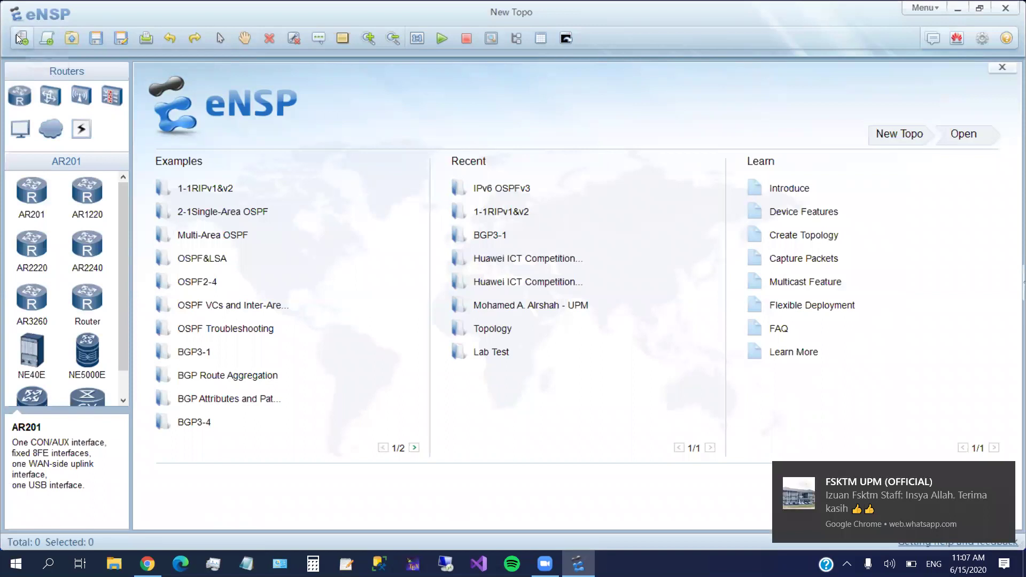
Start a new topology and place two S3700 switches, LSW1 and LSW2, side by side
left_click(20, 39)
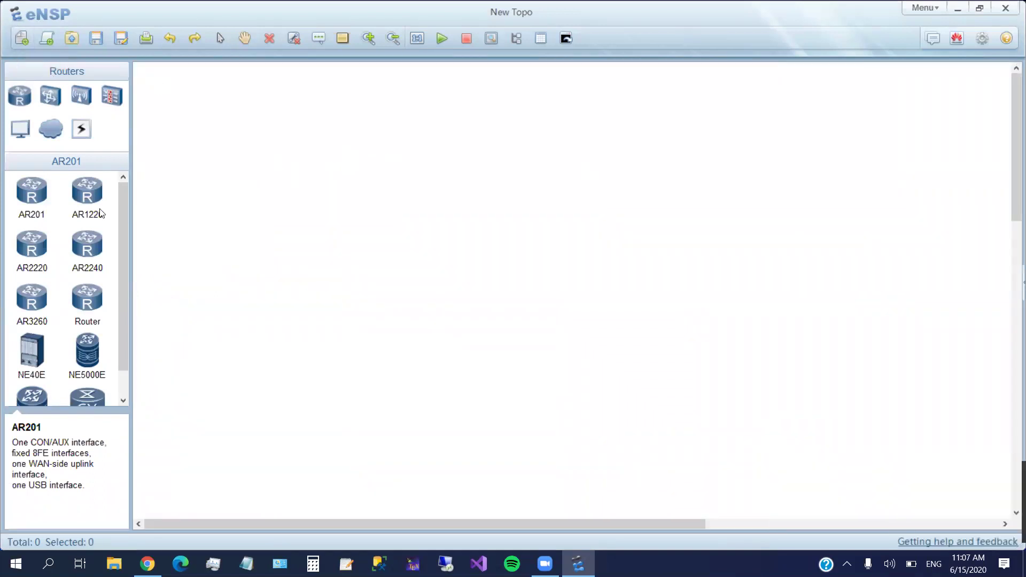
left_click(47, 95)
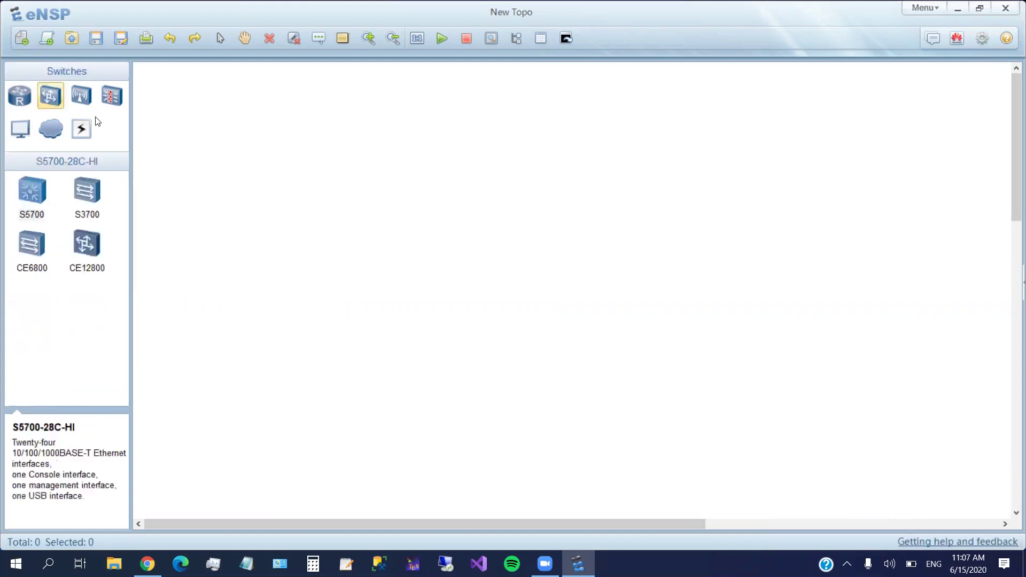
left_click(87, 192)
left_click(404, 232)
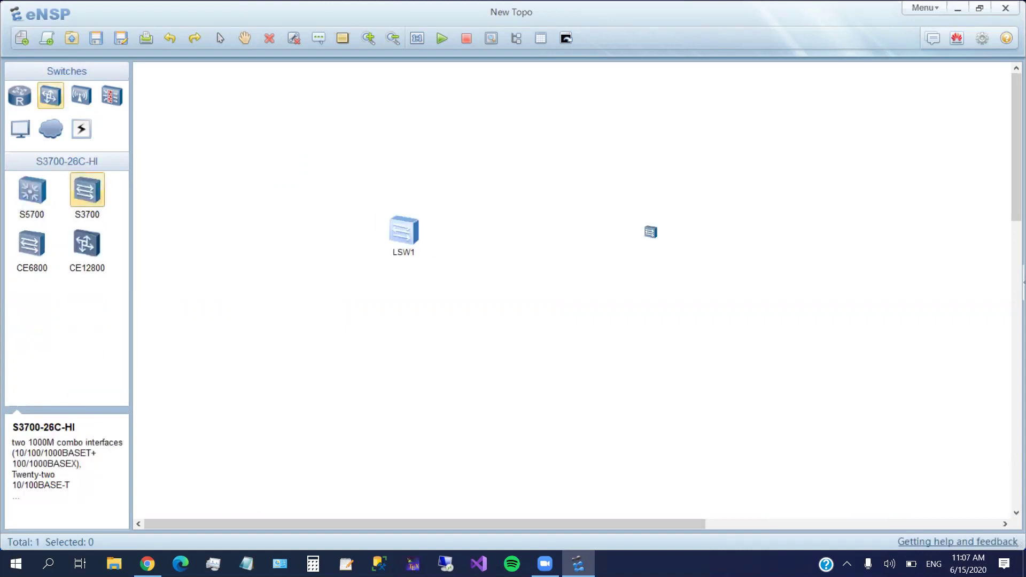
left_click(636, 231)
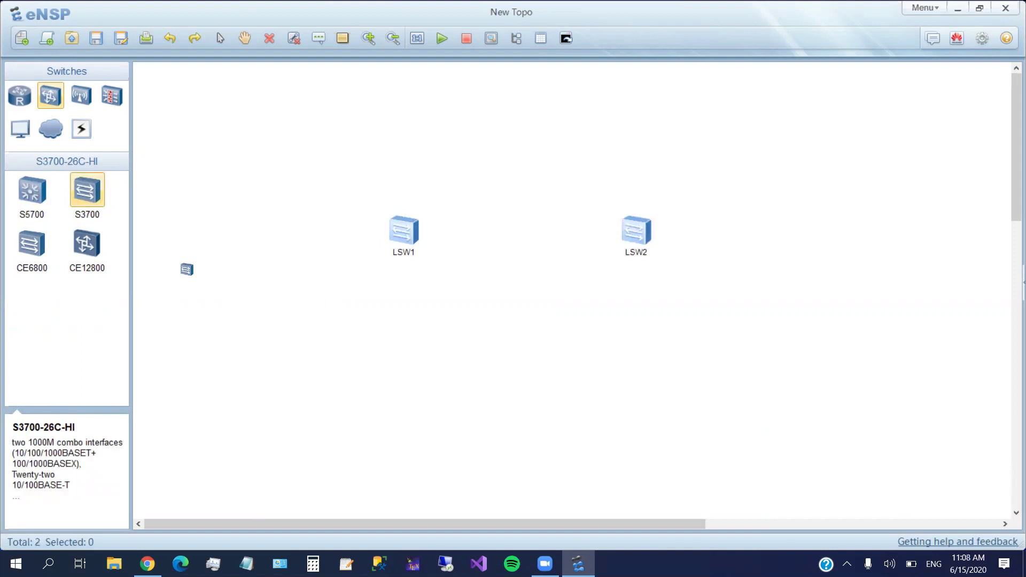
Link LSW1 and LSW2 GE 0/0/1 to GE 0/0/1 with copper cable, port labels above the link
left_click(81, 129)
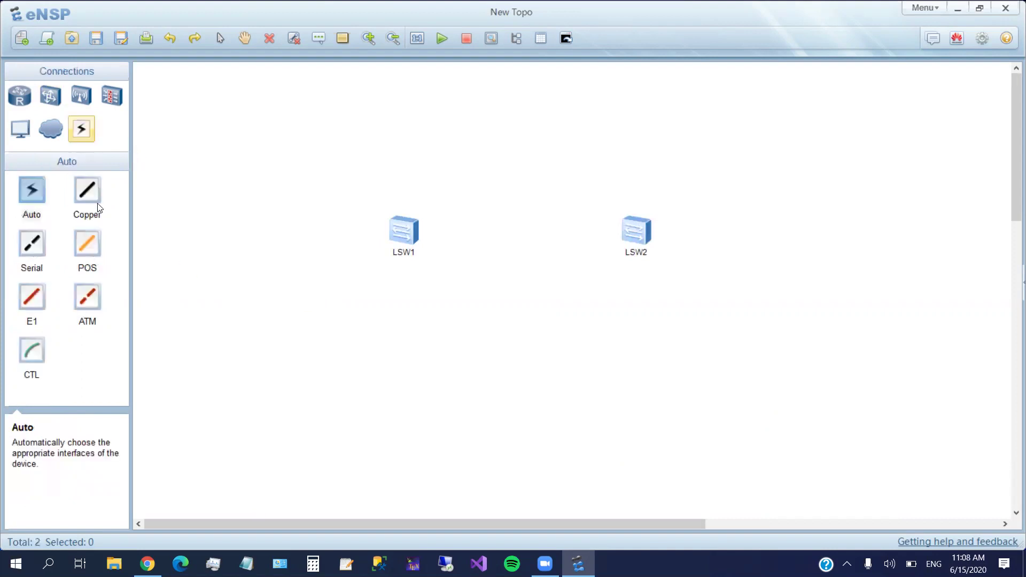
left_click(87, 191)
left_click(418, 233)
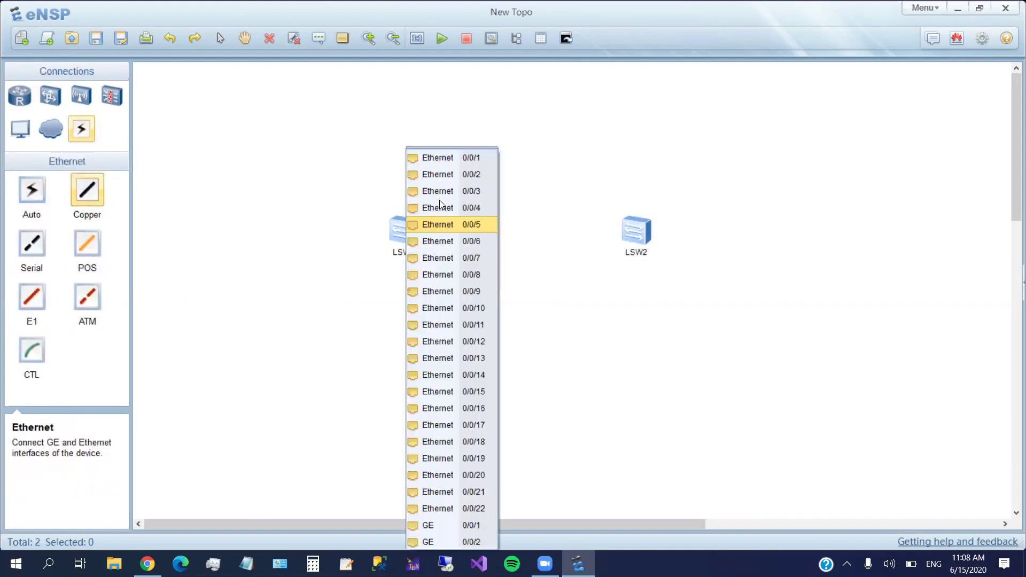
left_click(440, 525)
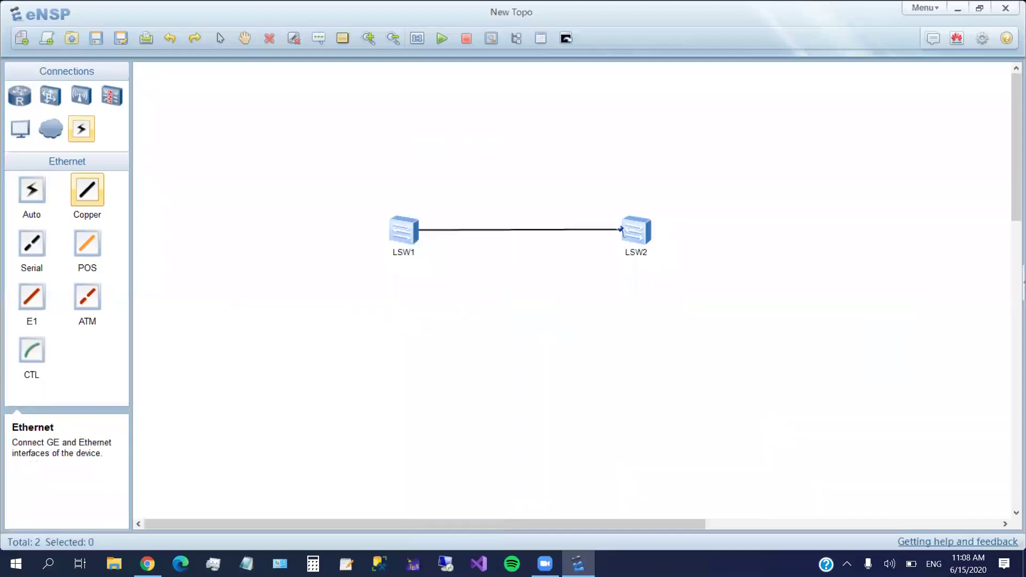
left_click(638, 233)
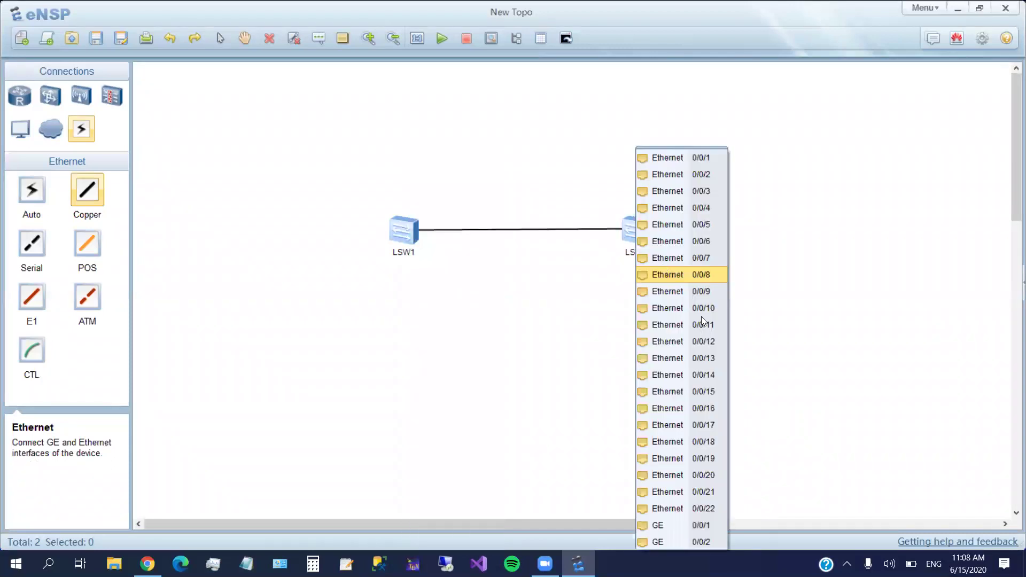
left_click(687, 528)
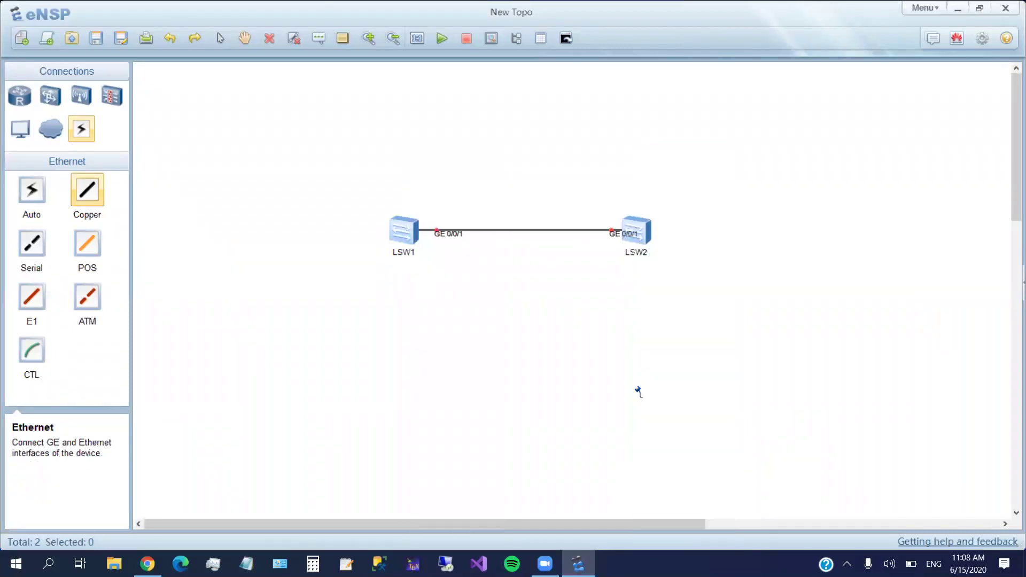
left_click(222, 39)
left_click_drag(460, 232, 450, 214)
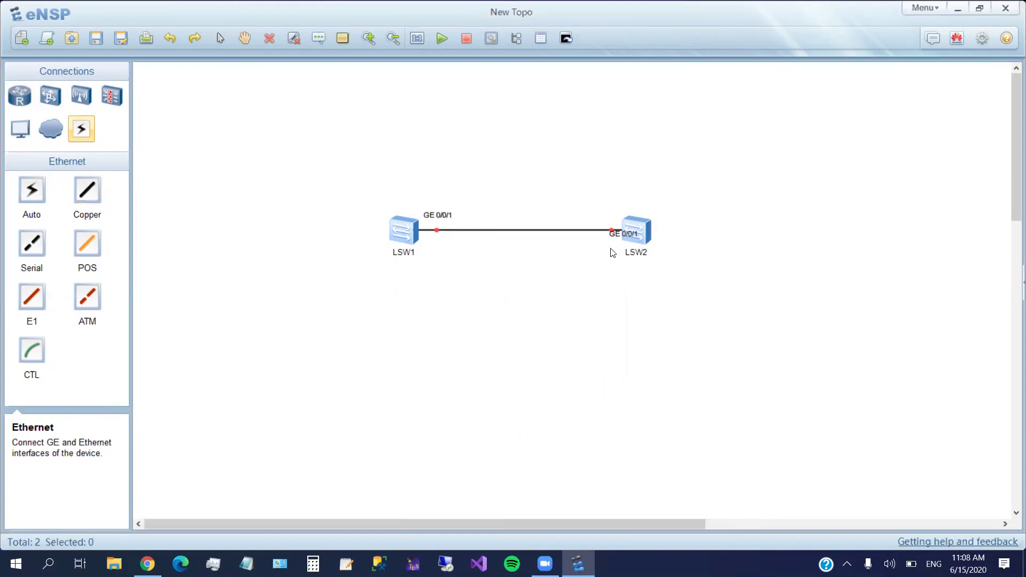
left_click_drag(623, 235, 606, 214)
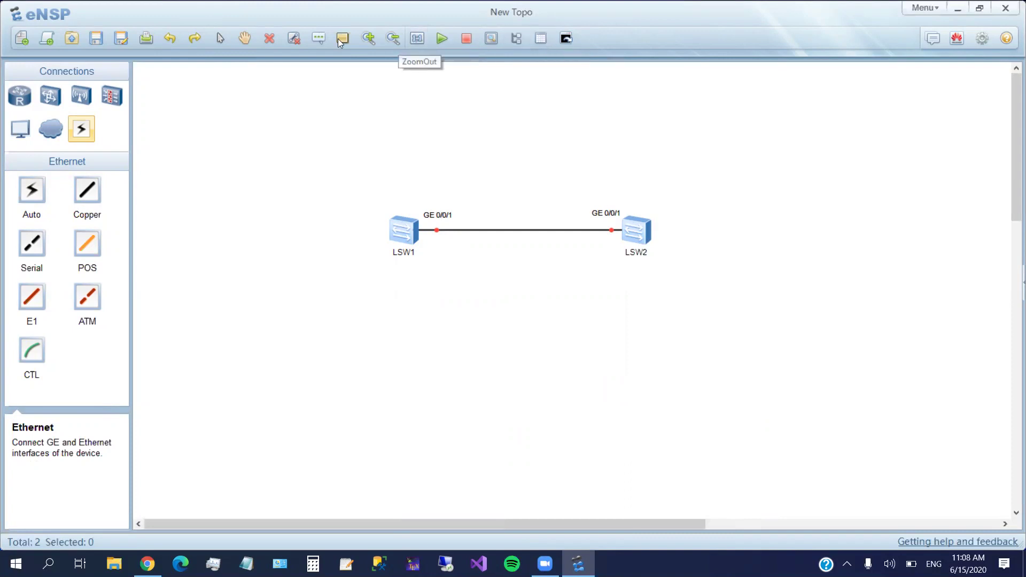
Write the note 192.168.0.1 24 above LSW1, paste a copy above LSW2, then select LSW1
left_click(409, 180)
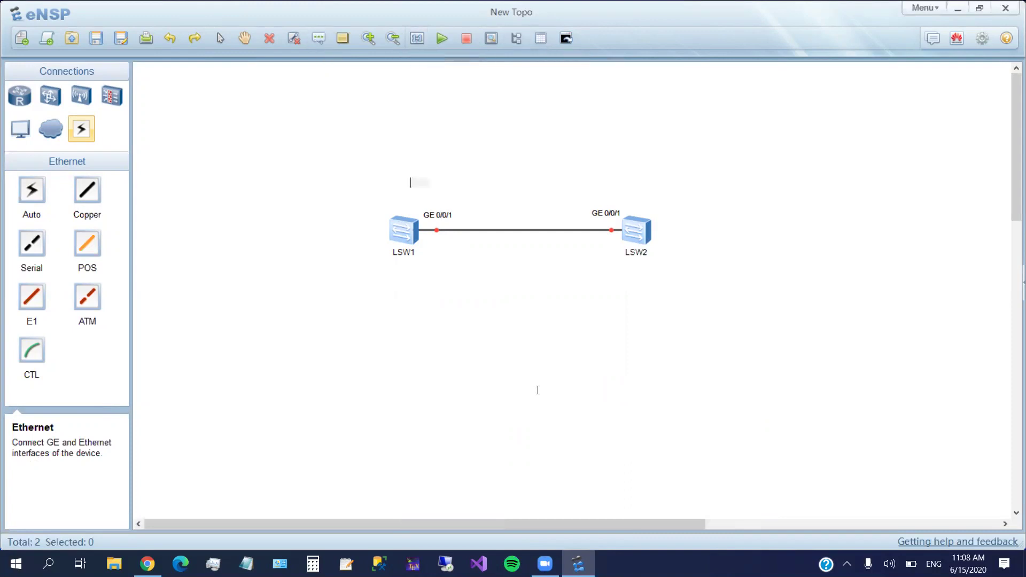
type("192.1")
type("68.")
type("0.1 2")
type("4")
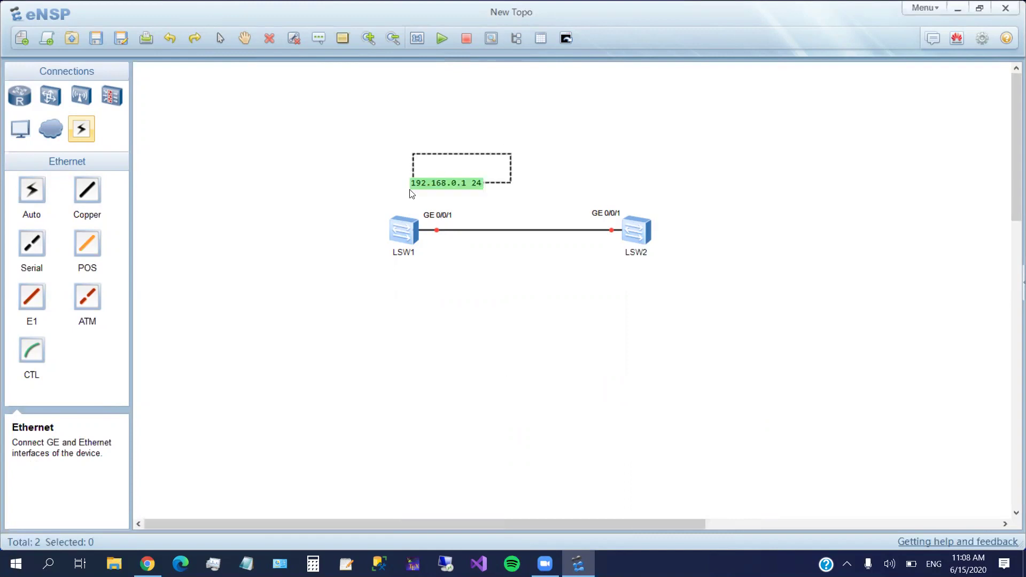
left_click_drag(510, 154, 400, 198)
key("ctrl+v")
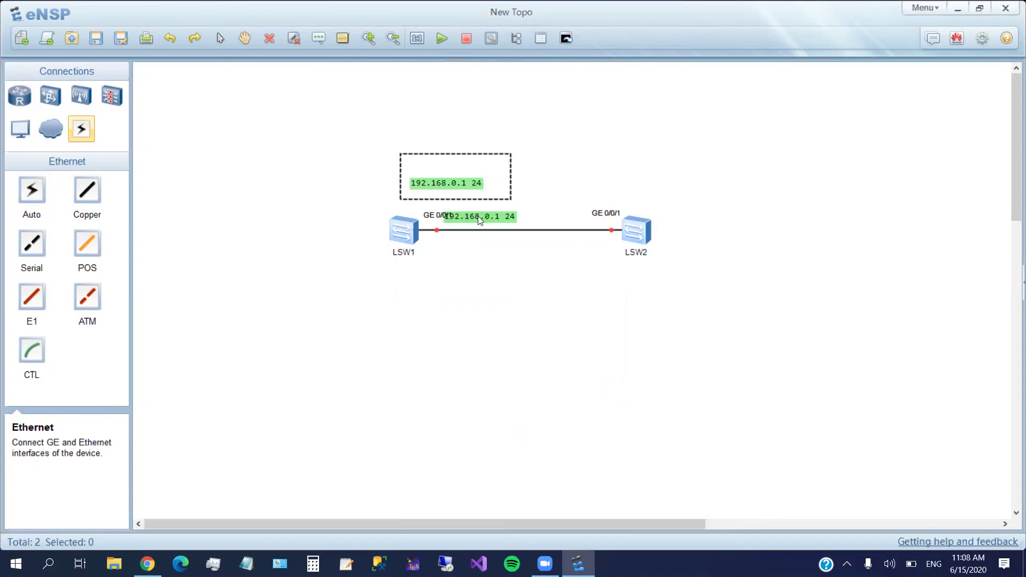
left_click(478, 216)
left_click_drag(514, 218, 610, 192)
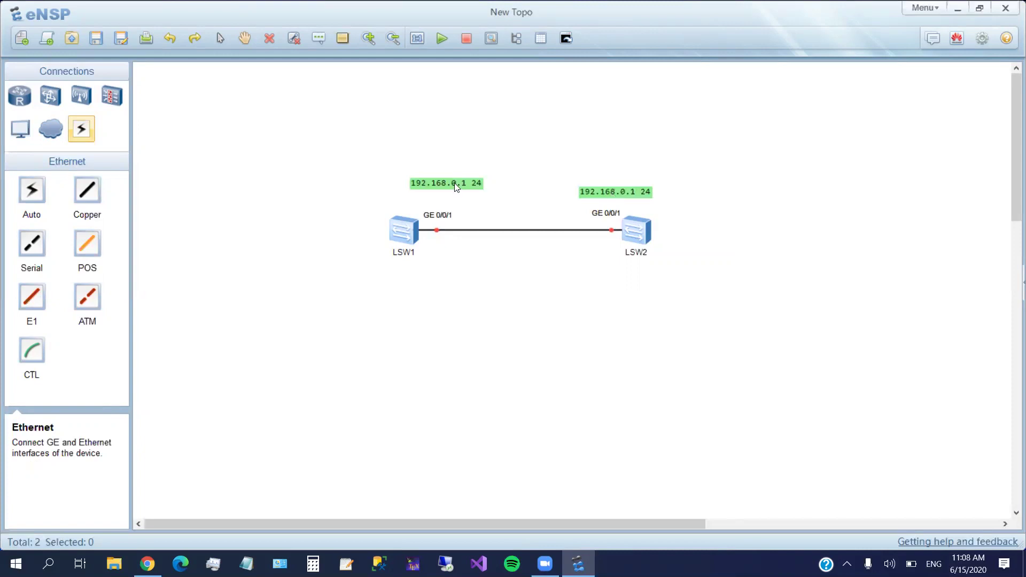
left_click_drag(456, 187, 431, 200)
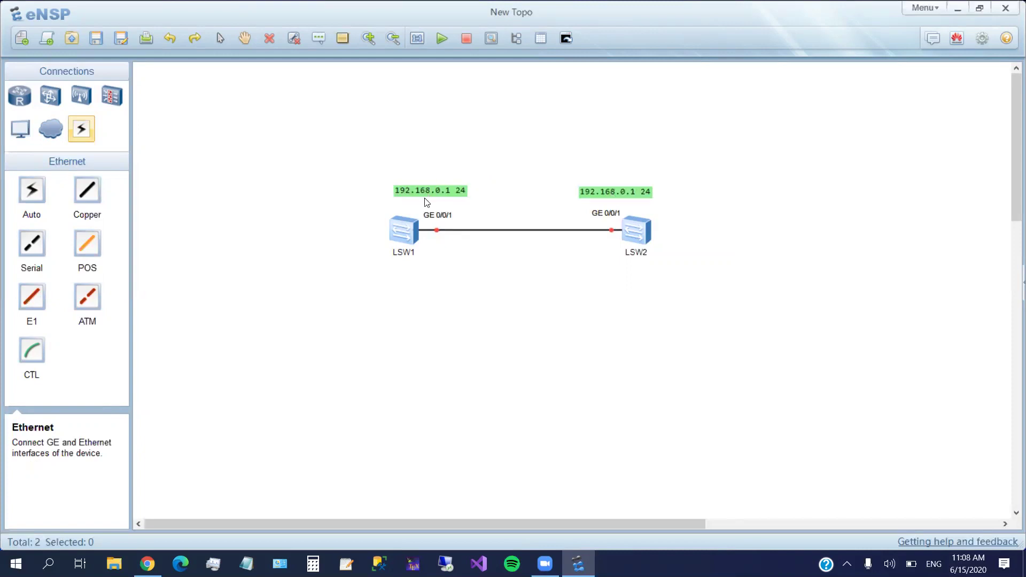
left_click(405, 234)
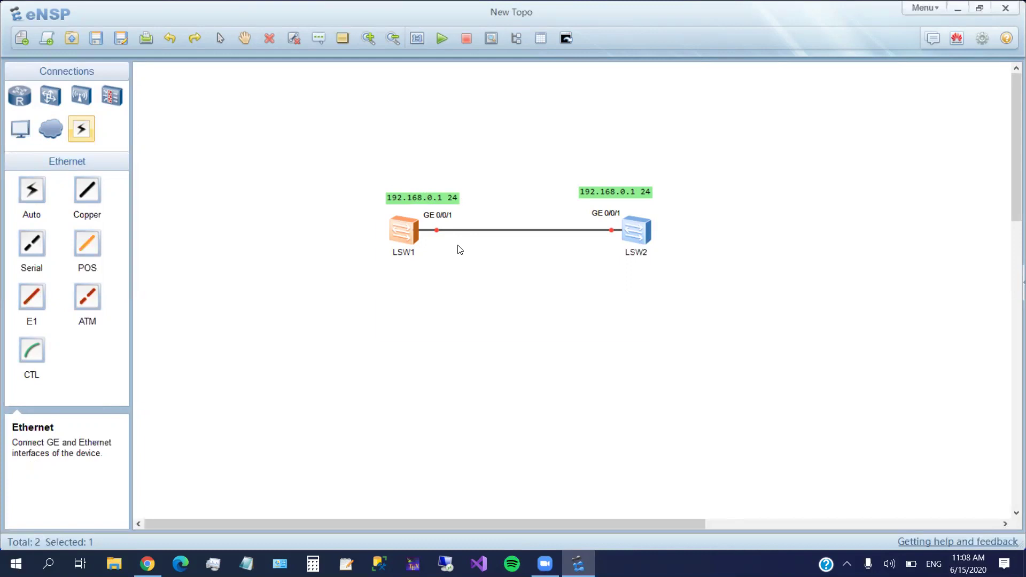
Delete both switches LSW1 and LSW2 from the canvas
key("Delete")
key("Return")
left_click(634, 234)
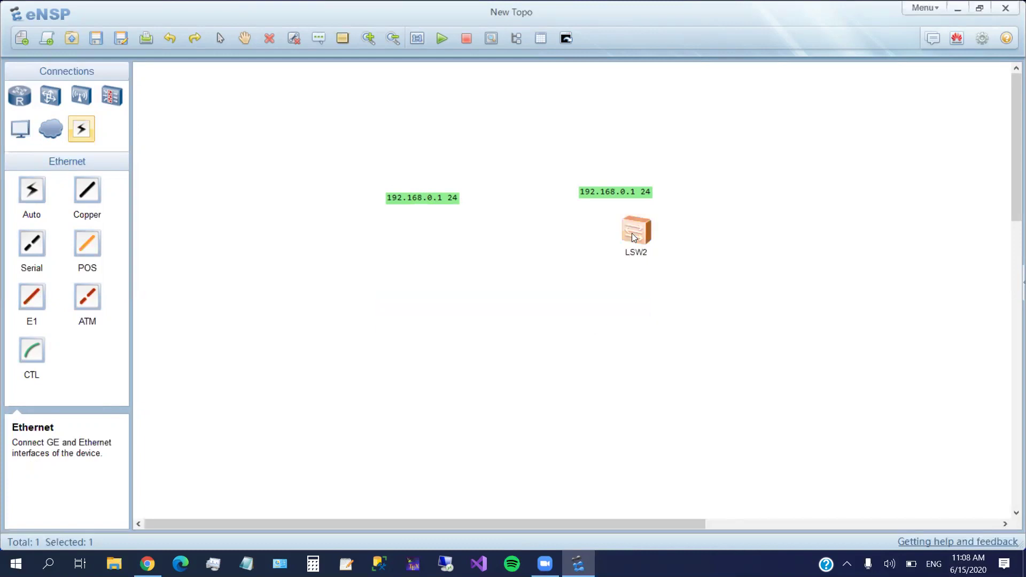
key("Delete")
left_click(555, 319)
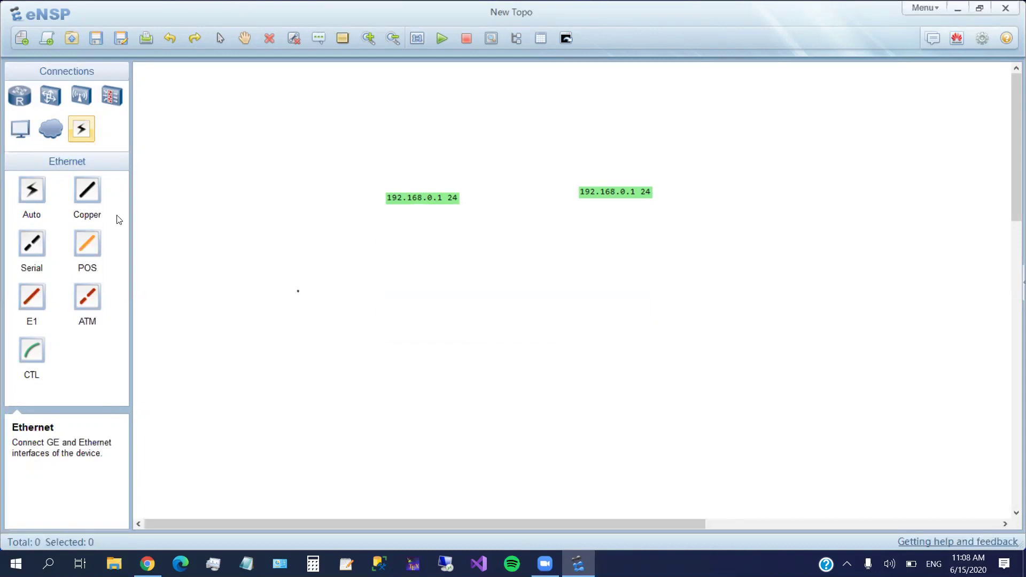
Place two generic routers R1 and R2 where the switches were
left_click(19, 96)
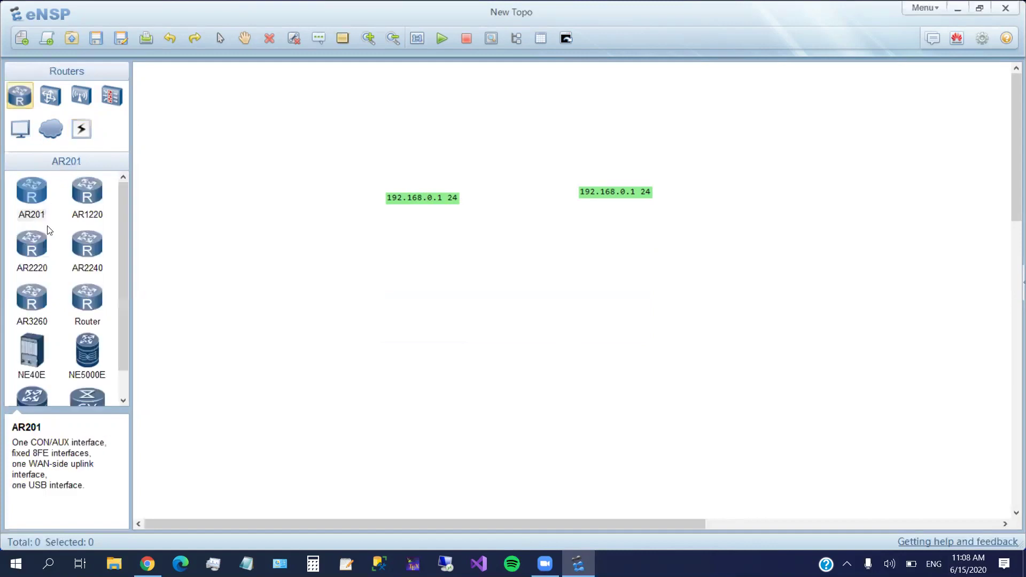
scroll(97, 401, "down", 1)
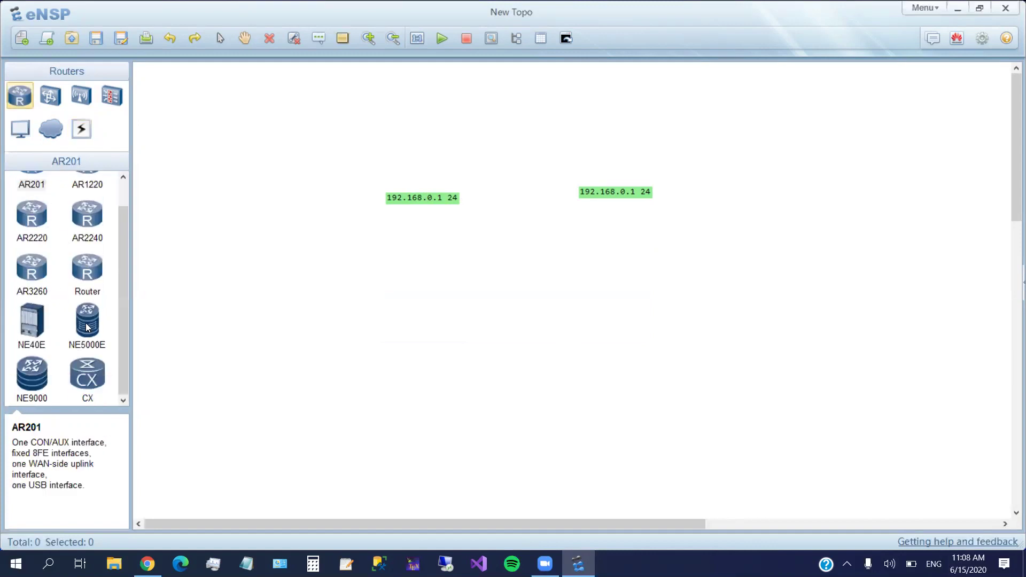
left_click(86, 273)
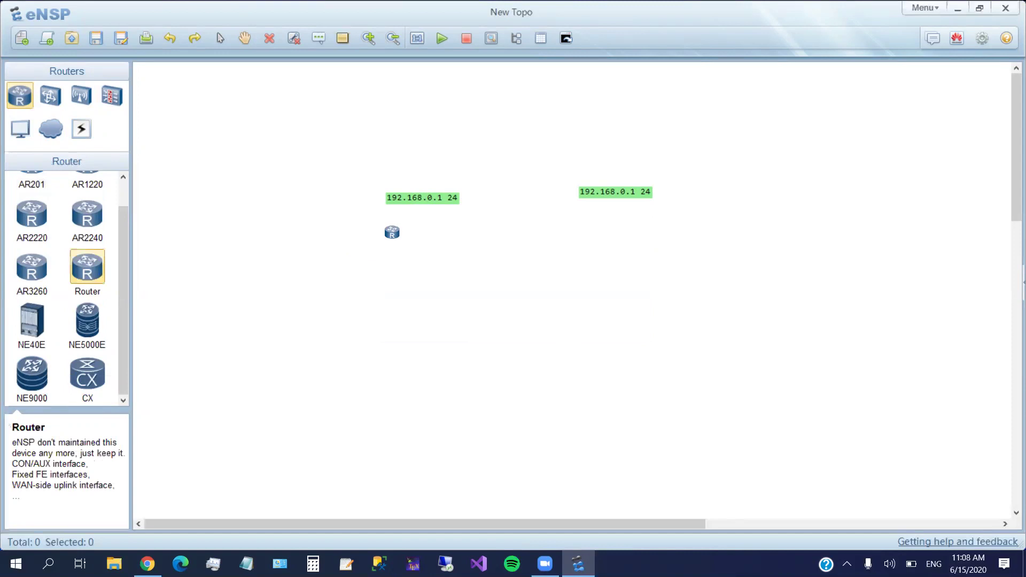
left_click(414, 228)
left_click(620, 228)
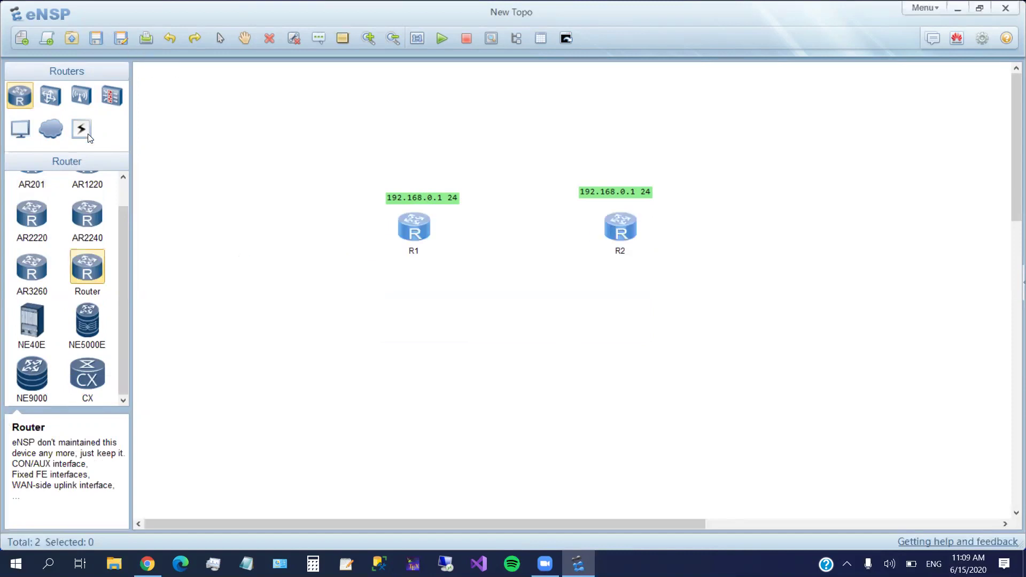
Cable R1 and R2 GE 0/0/0 to GE 0/0/0 with copper, R1's port label below the cable
left_click(87, 133)
left_click(99, 199)
left_click(424, 227)
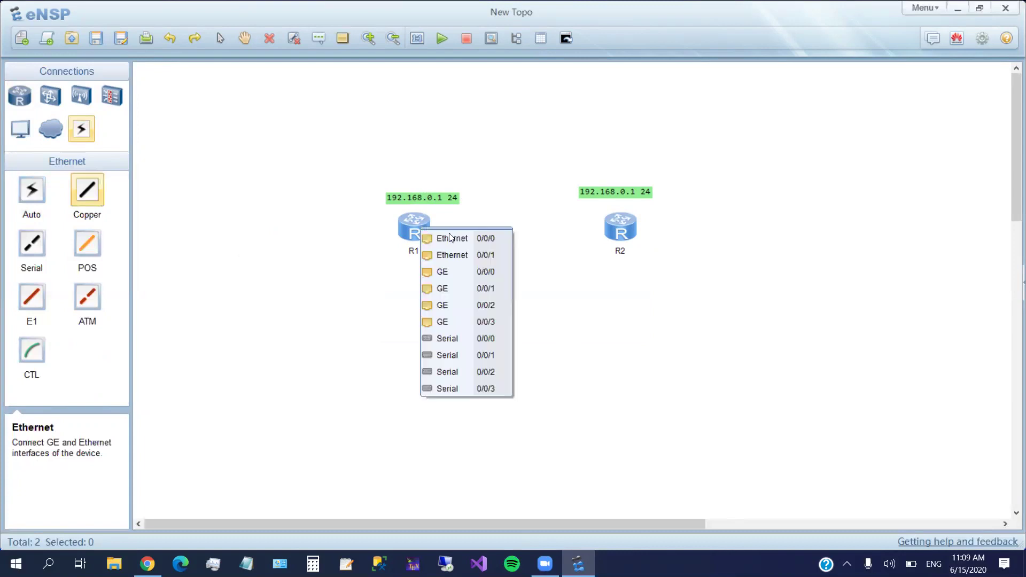
left_click(451, 271)
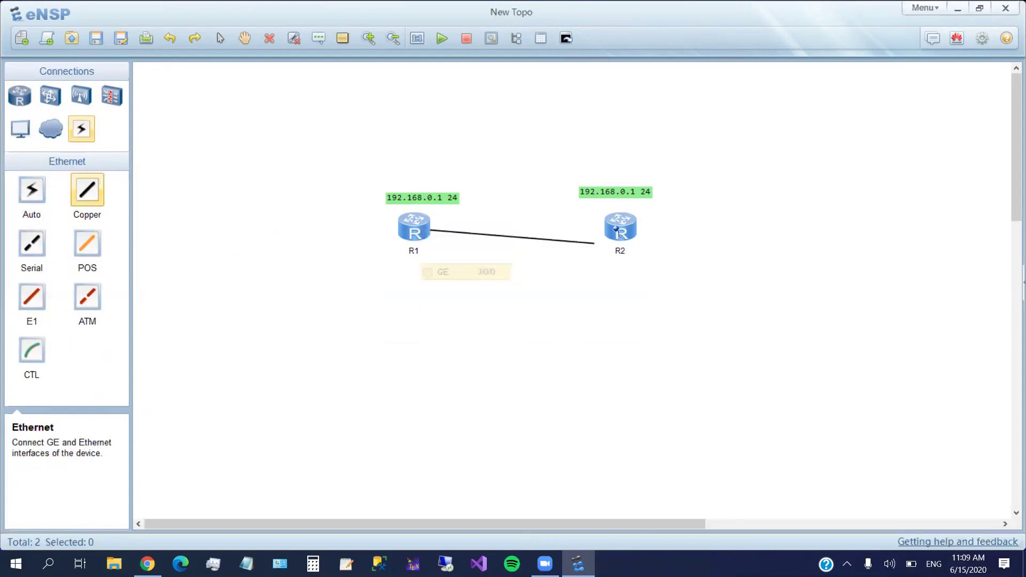
left_click(614, 230)
left_click(643, 277)
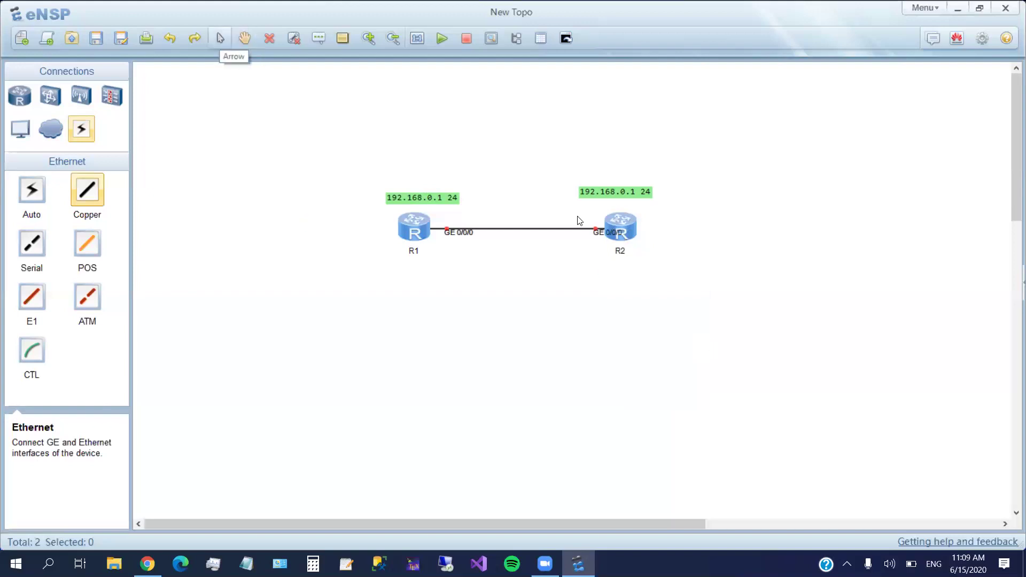
left_click(221, 38)
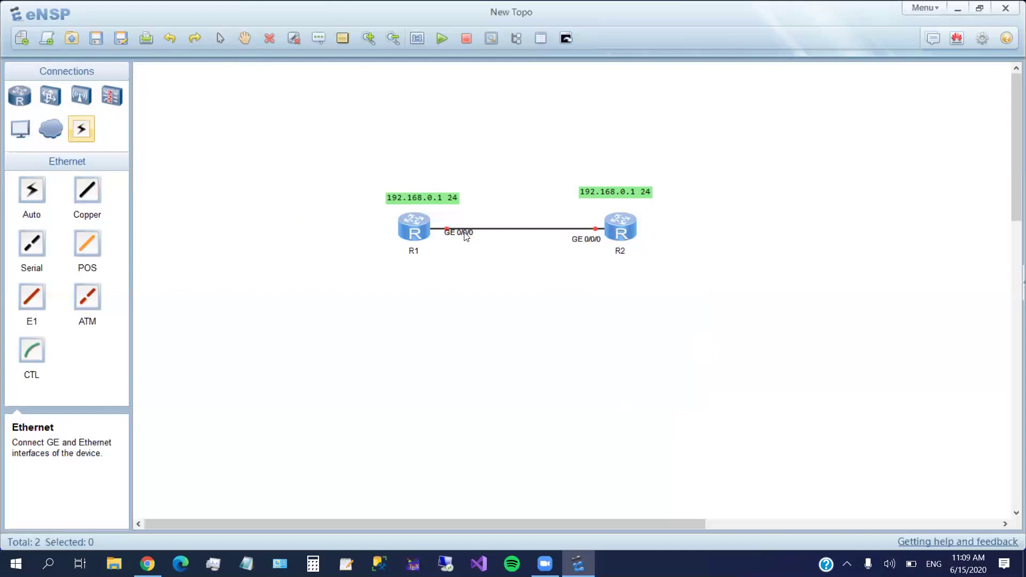
left_click_drag(468, 235, 465, 241)
Start all devices and bring up the CLI consoles of R1 and R2
left_click(439, 42)
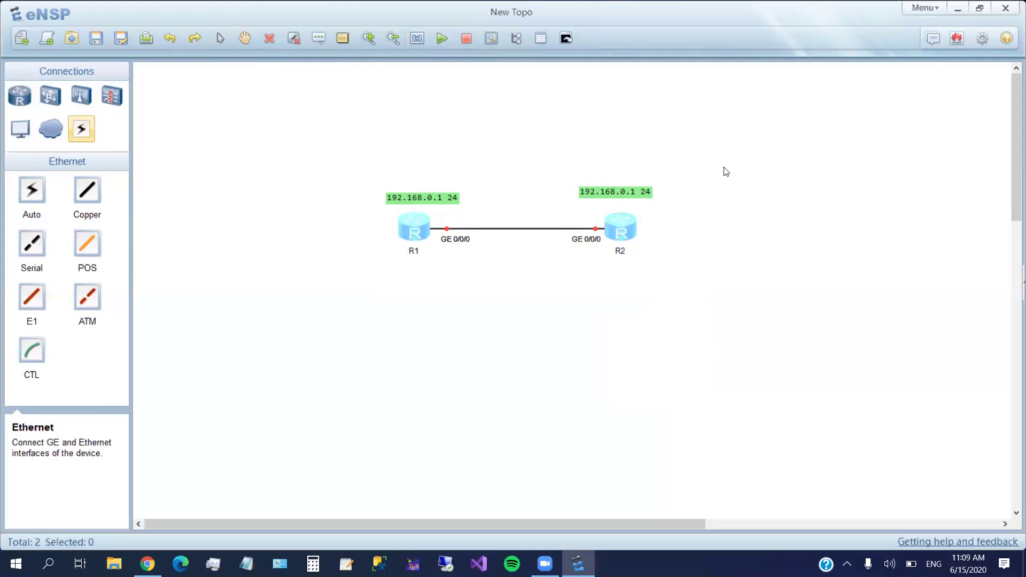
double_click(410, 228)
left_click(880, 260)
double_click(622, 228)
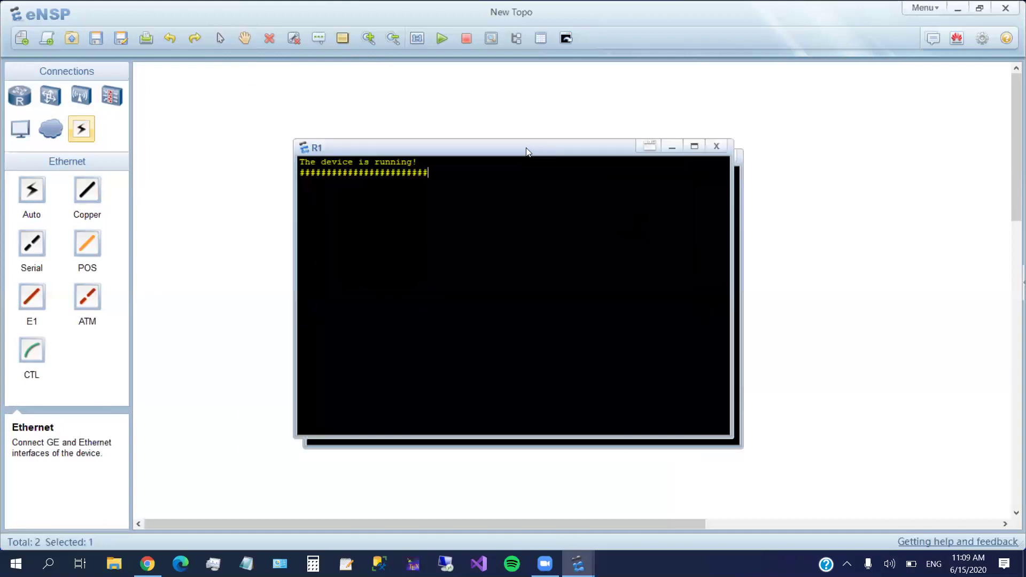
Dock the R2 console into R1's window so each router has its own tab
left_click_drag(450, 158, 259, 121)
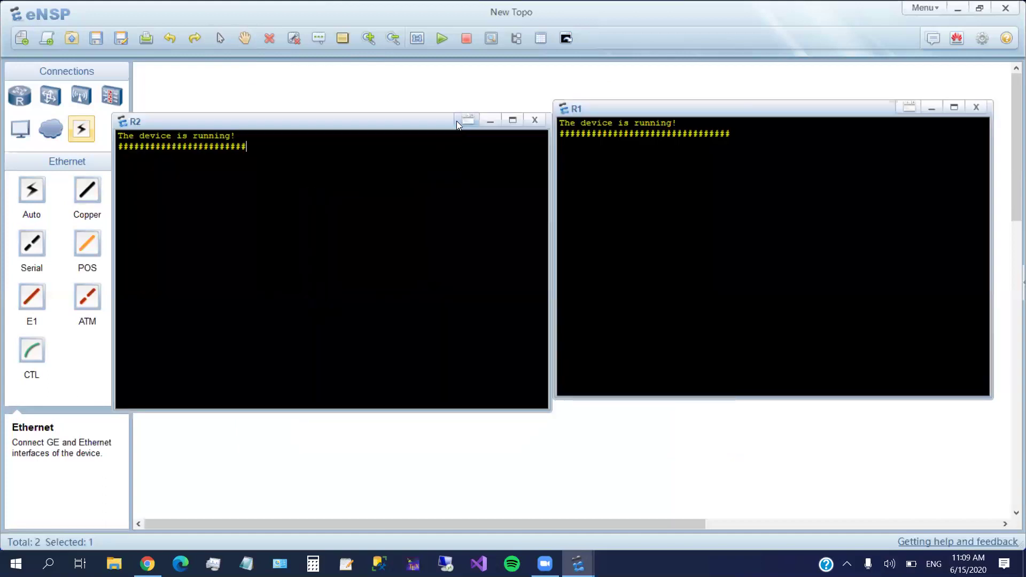
left_click(466, 121)
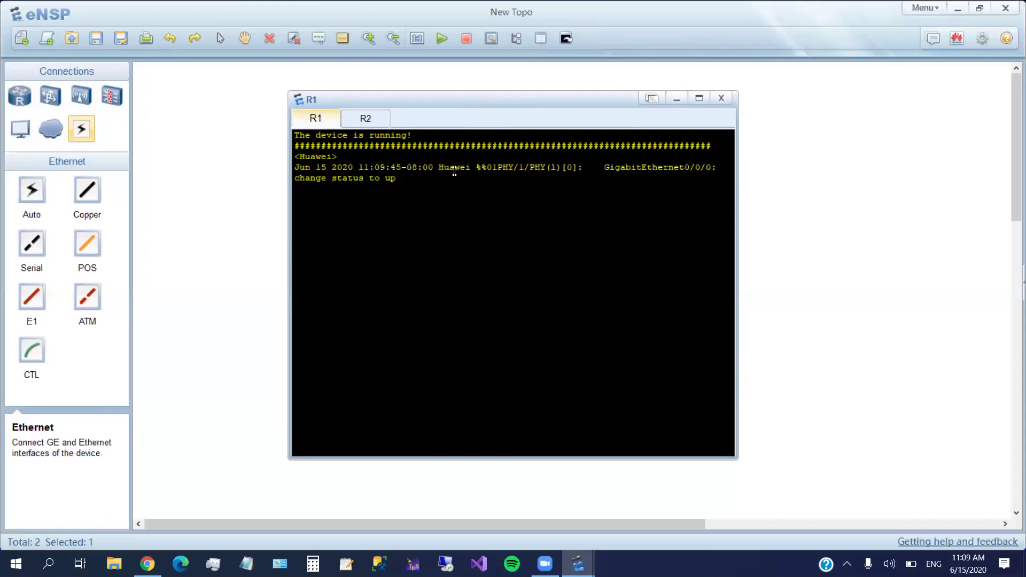
On R1 run undo terminal logging, enter system-view and set sysname R1
key("Return")
type("do ")
type("ter")
key("Tab")
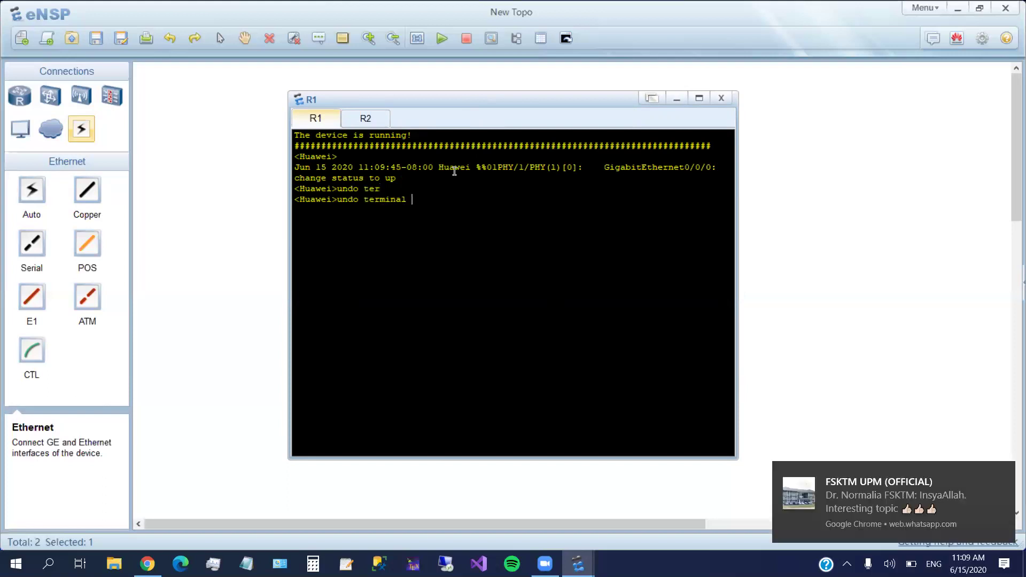
type("lo")
key("Tab")
key("Return")
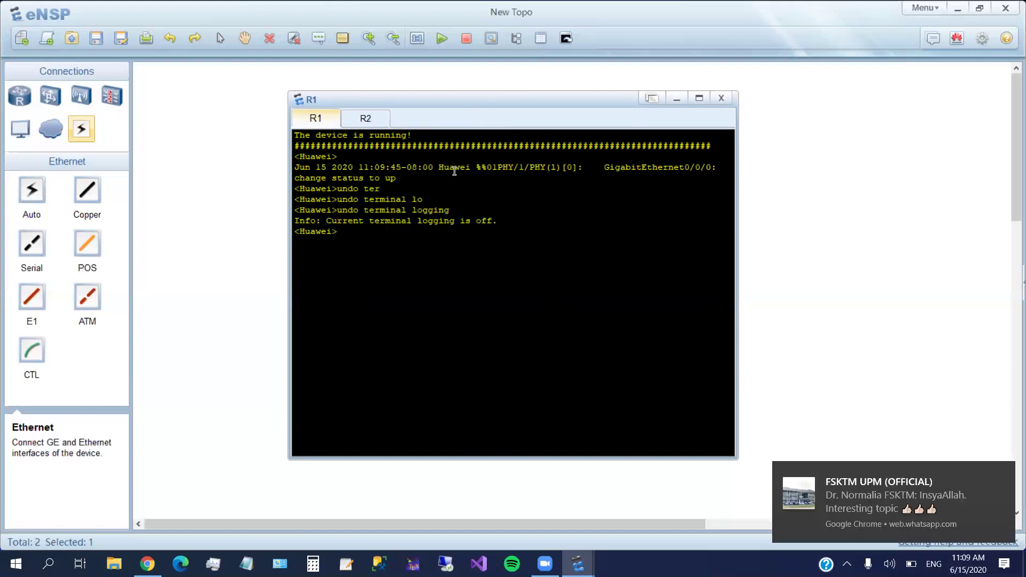
type("ys")
key("Tab")
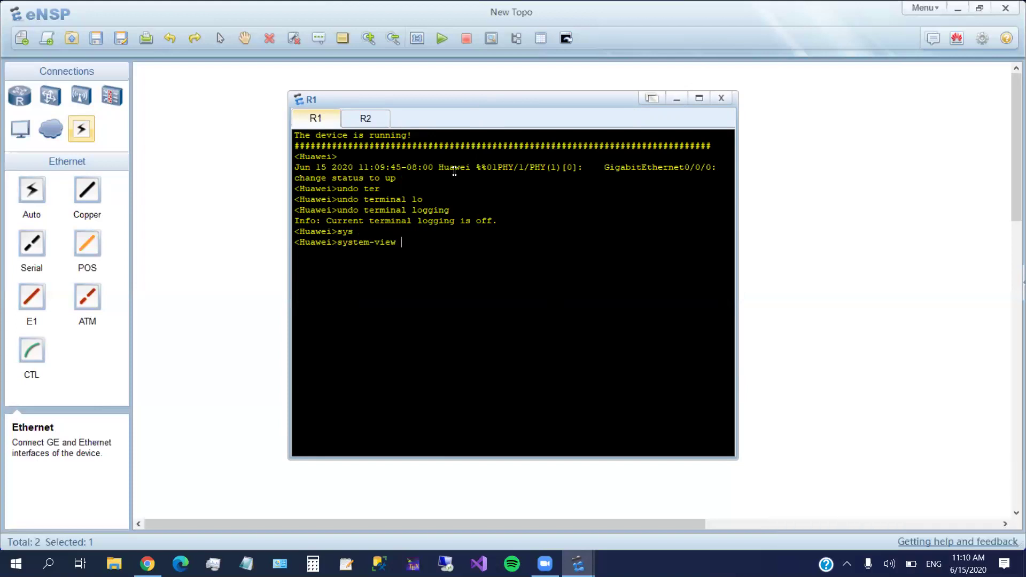
key("Return")
type("sys")
key("Tab")
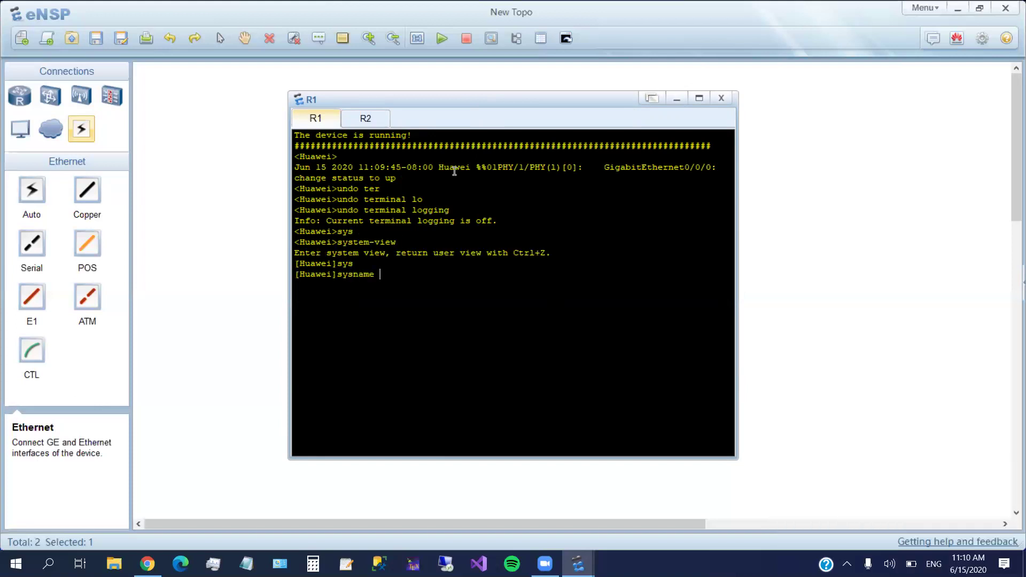
type("R1")
key("Return")
type("er")
Enter interface GigabitEthernet0/0/0 on R1 and assign ip address 192.168.0.1 24
key("Tab")
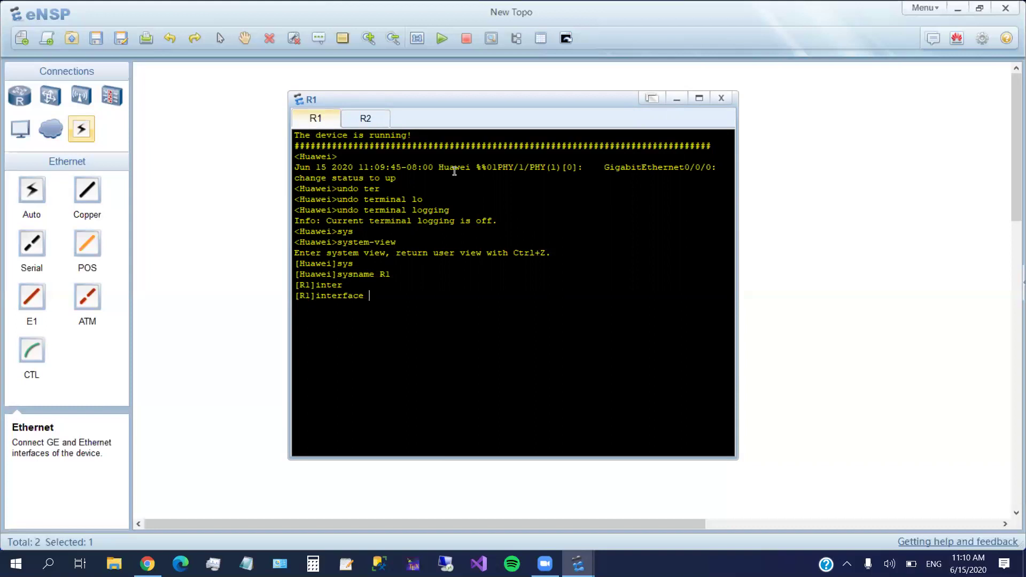
type("gi")
key("Tab")
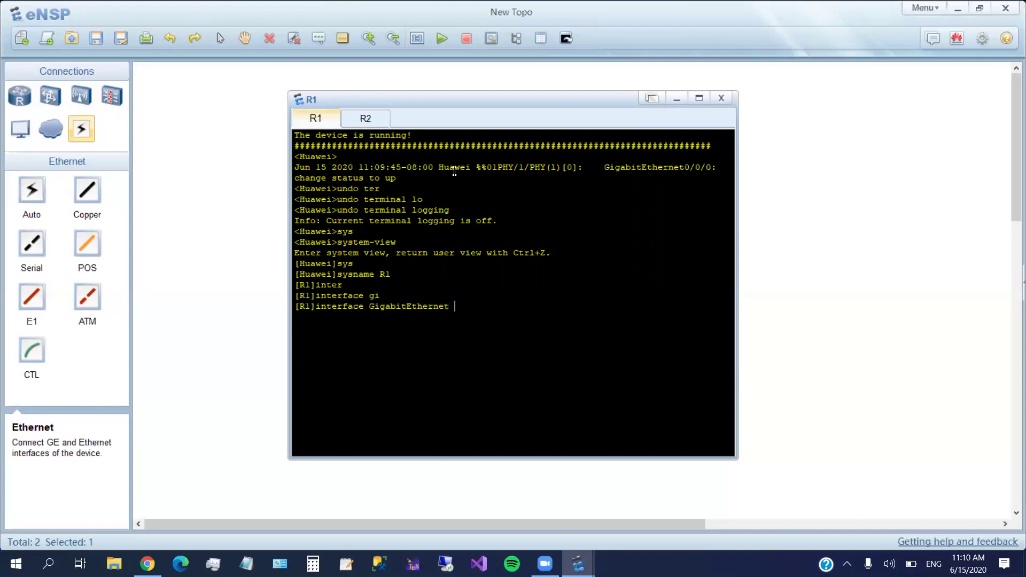
key("BackSpace")
key("BackSpace")
key("Tab")
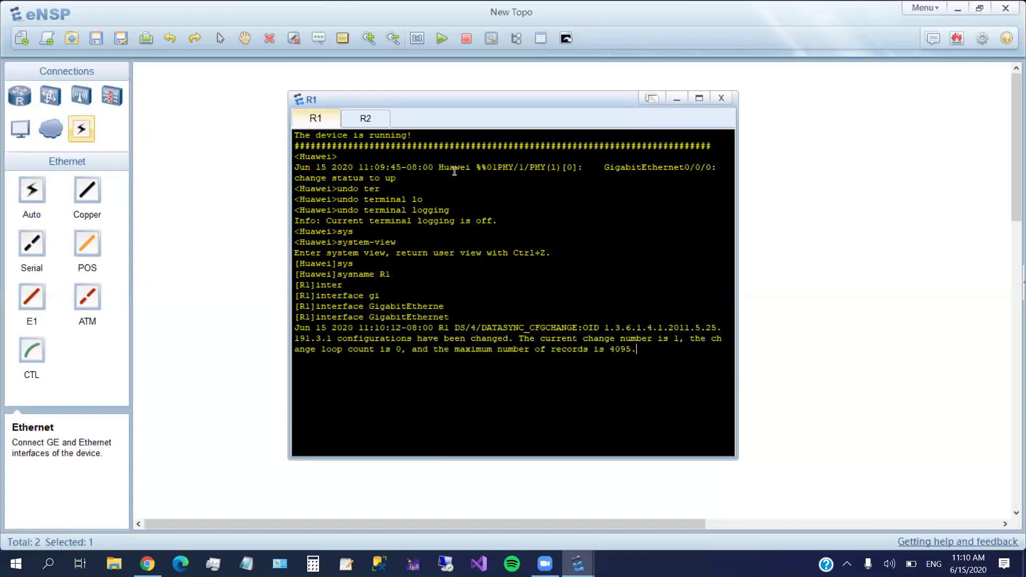
type("0/0/0")
key("Return")
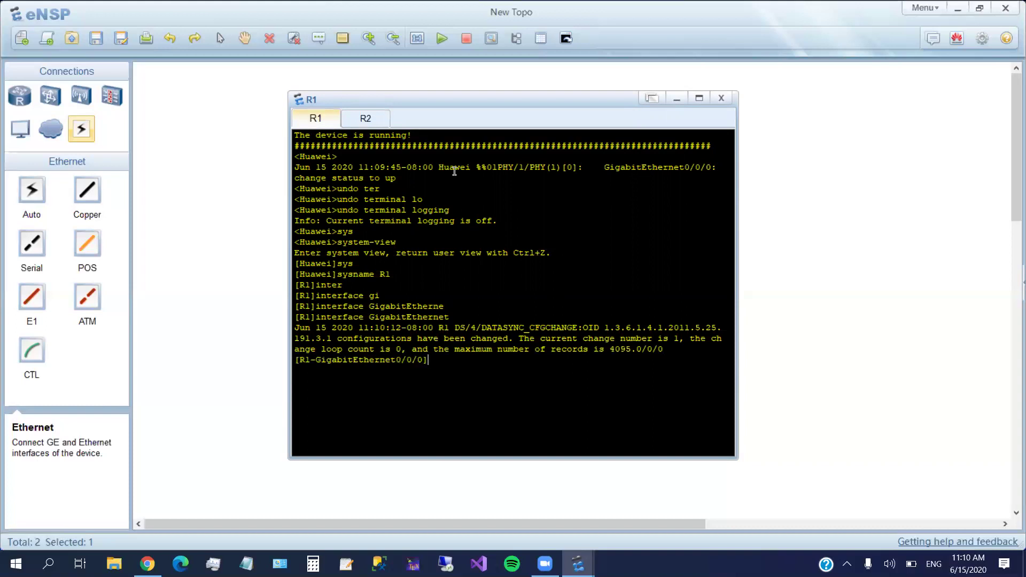
type("ip a")
type("ddress 1")
type("92.1")
type("68.0.1")
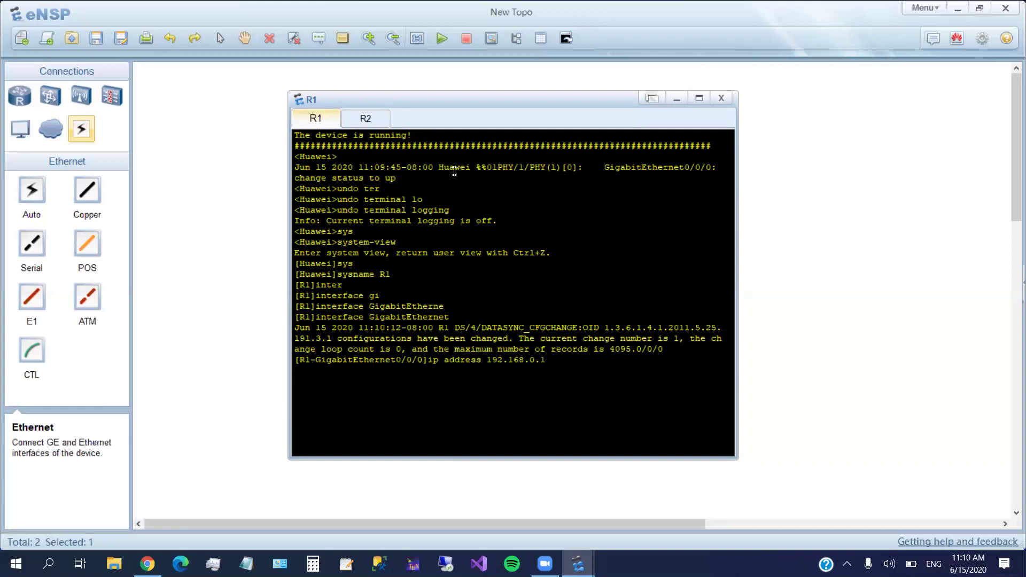
type(" 24")
key("Return")
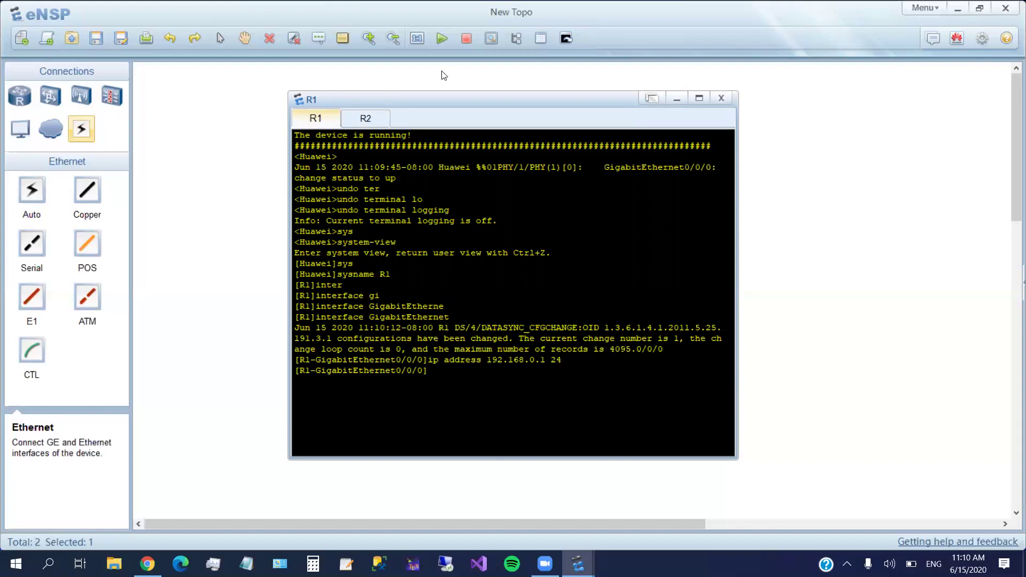
Move the console aside, correct R2's note to 192.168.0.2 24 and nudge it just above R2
left_click_drag(432, 98, 432, 339)
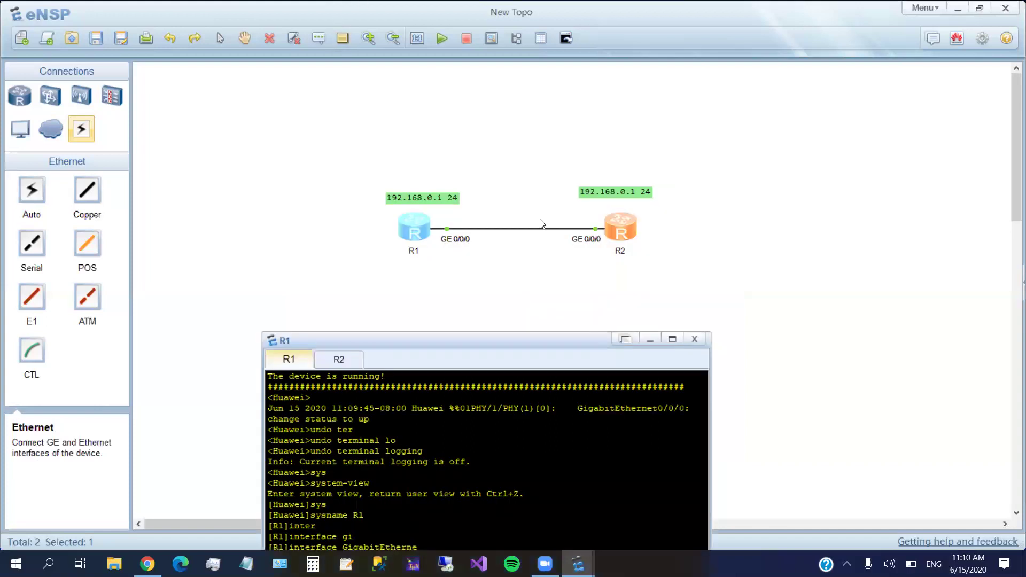
double_click(632, 191)
left_click(633, 192)
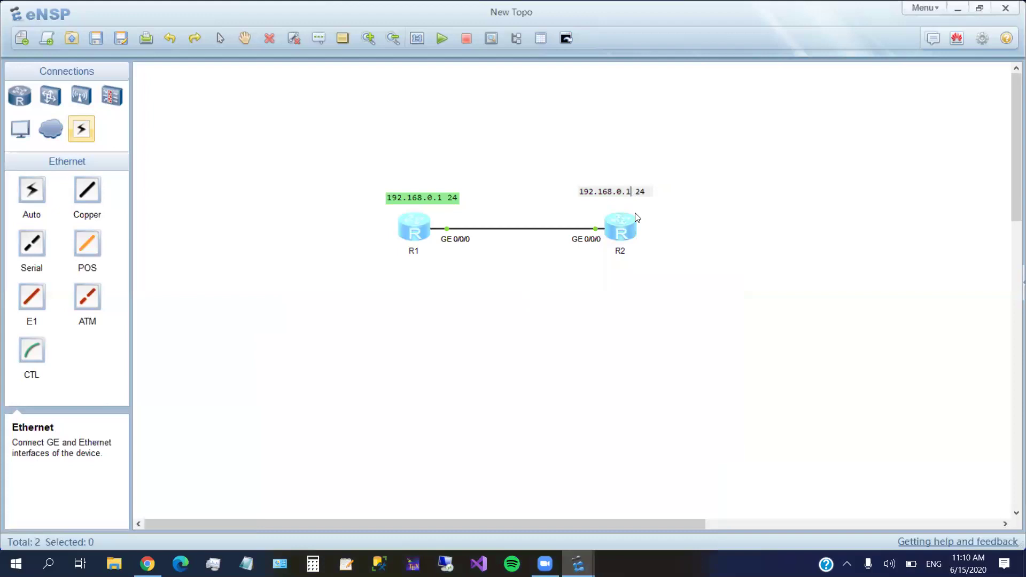
key("BackSpace")
type("2")
left_click(604, 319)
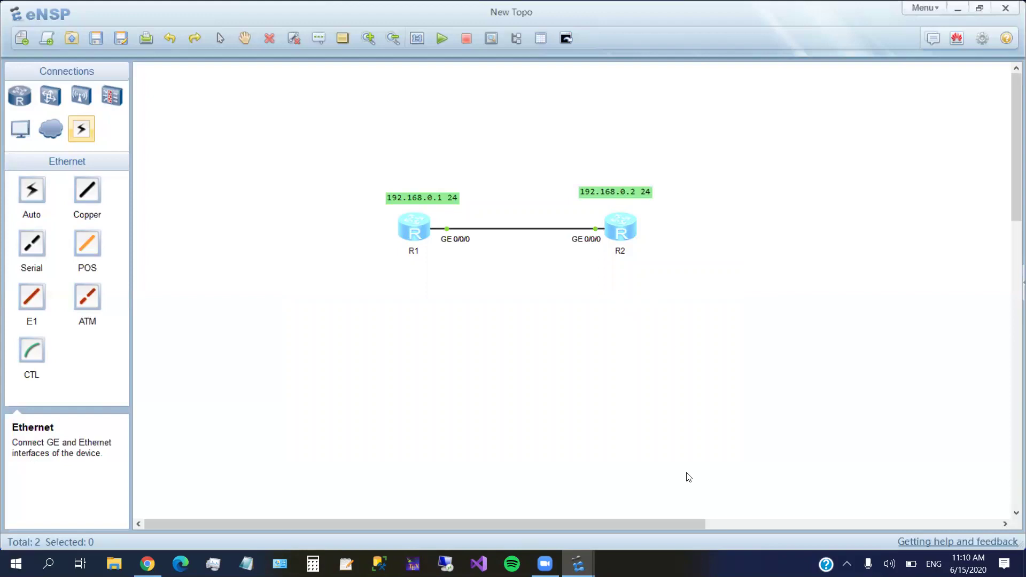
left_click_drag(618, 193, 616, 201)
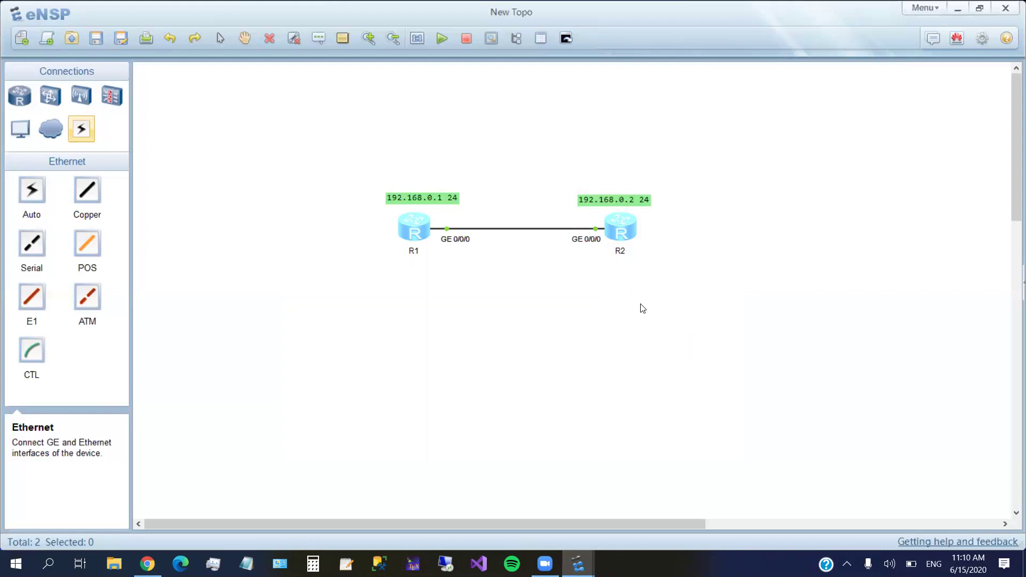
On R2's console run undo terminal logging, enter system-view and set sysname R2
double_click(629, 234)
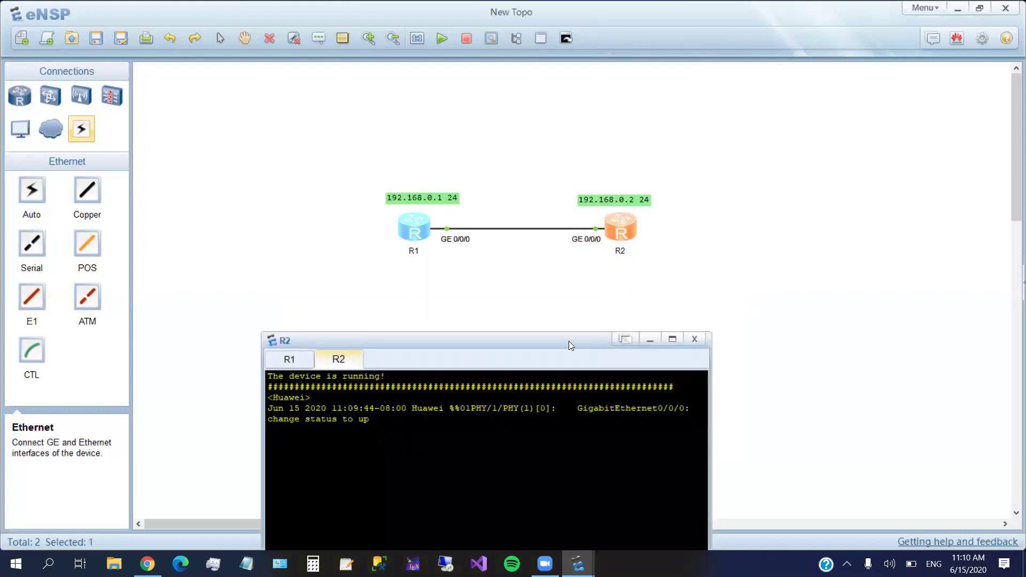
left_click_drag(568, 341, 652, 55)
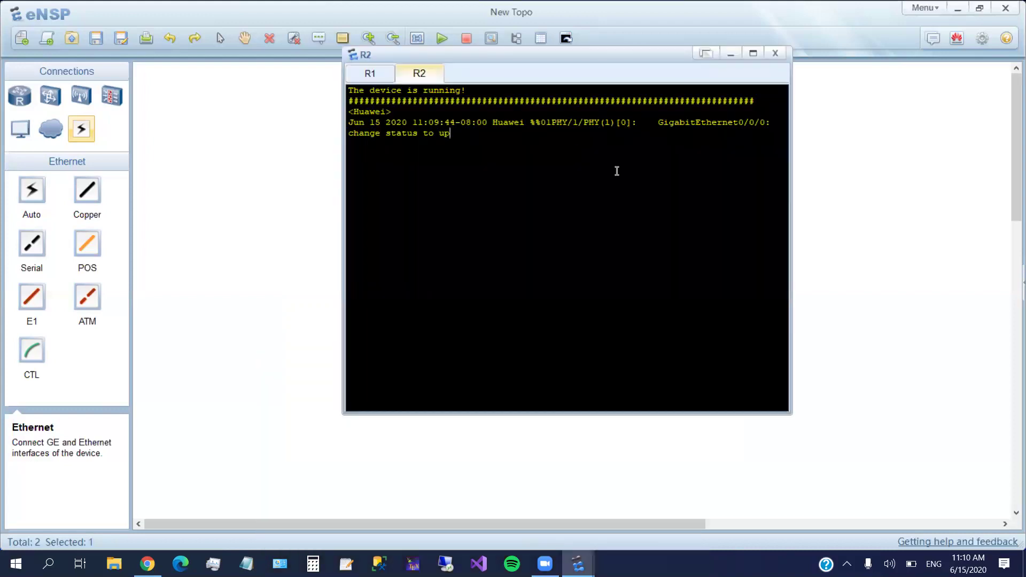
key("Return")
type("undo ter")
key("Tab")
type("lo")
key("Tab")
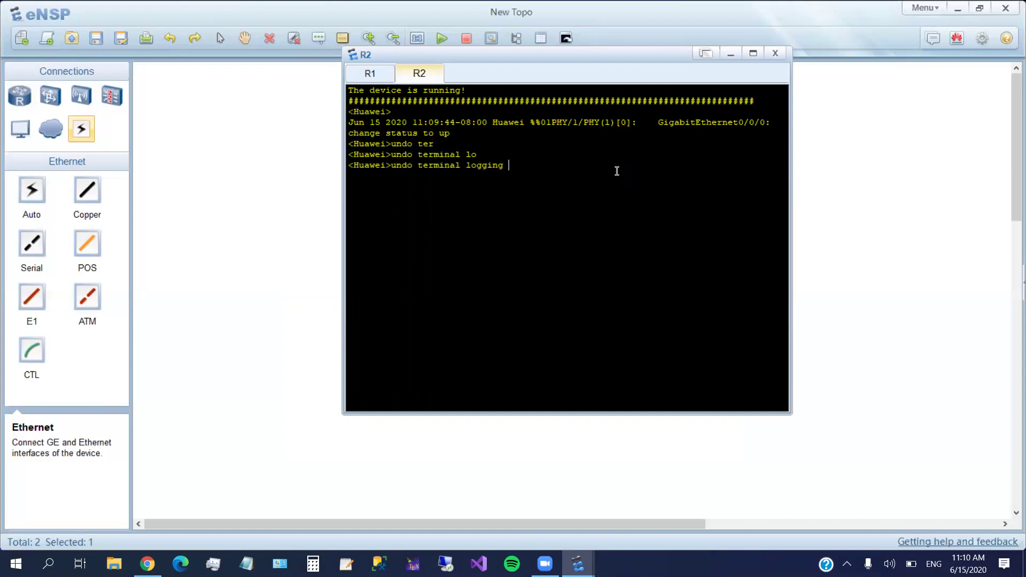
key("Return")
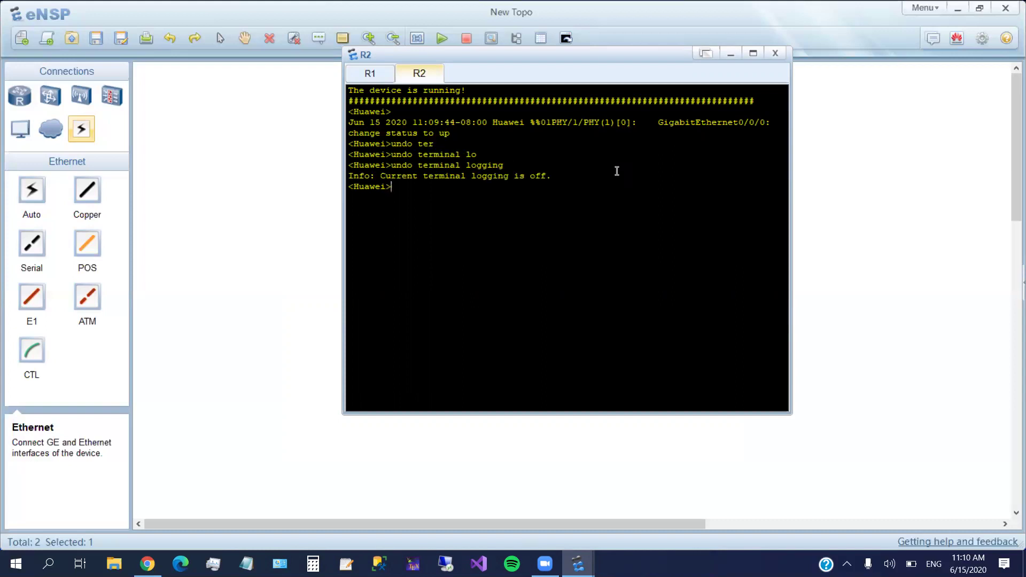
type("sys")
key("Tab")
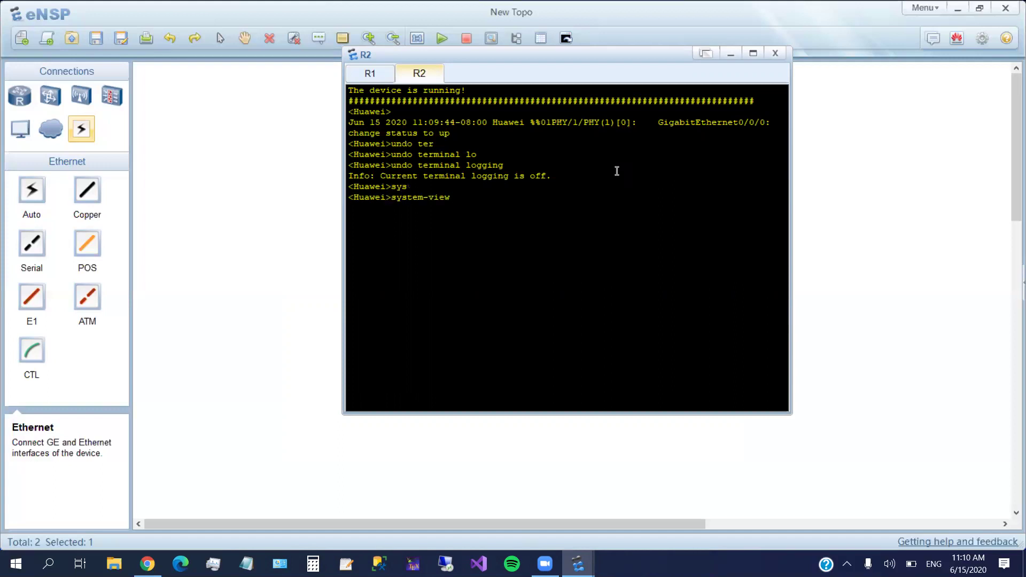
key("Return")
type("s")
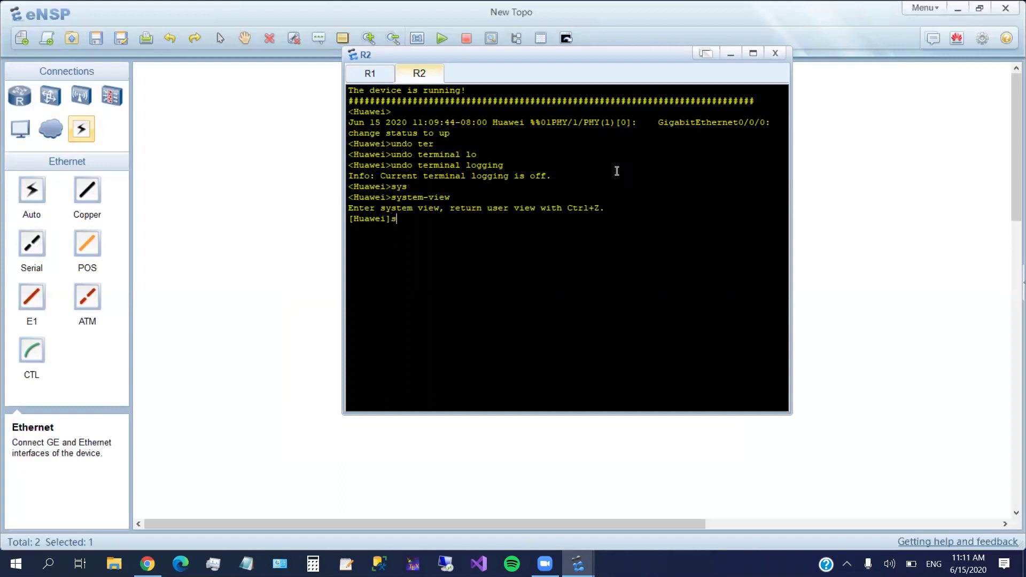
type("ys")
key("Tab")
type("R2")
key("Return")
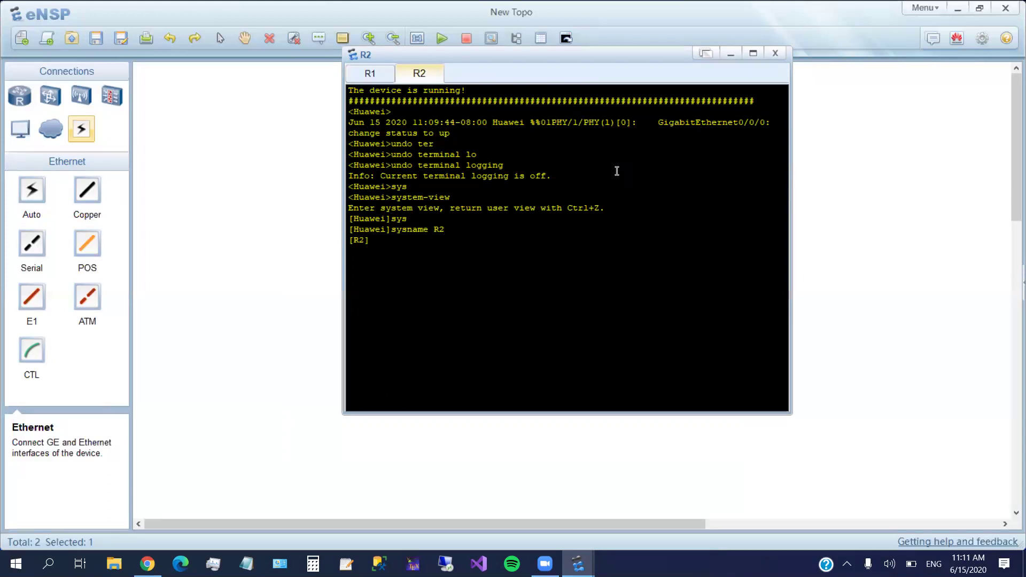
type("inter")
Assign ip address 192.168.0.2 24 to R2's GigabitEthernet0/0/0, then return to R1's tab
key("Tab")
type("g")
key("Tab")
type("0")
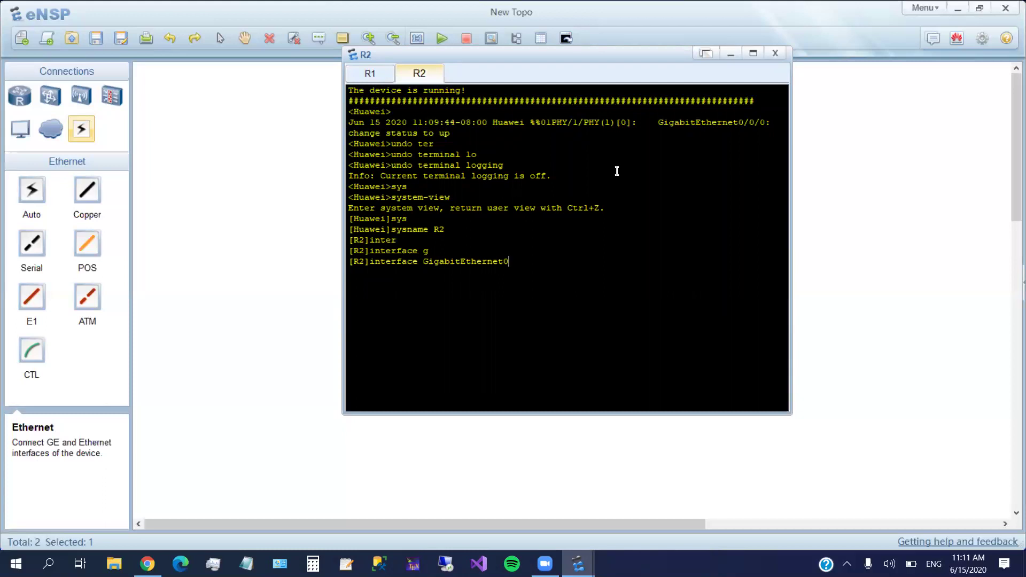
type("/0/0")
key("Return")
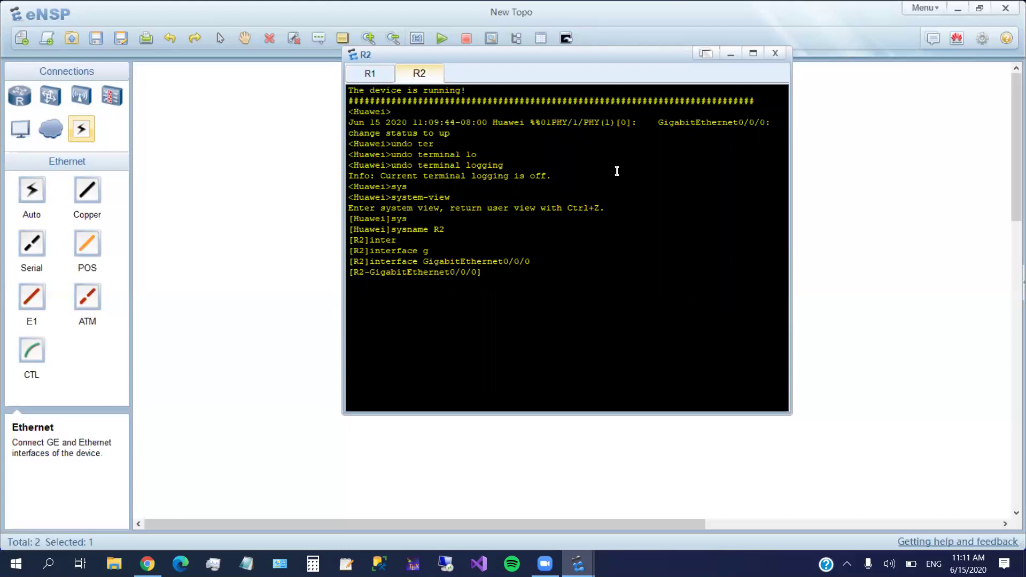
type("ip")
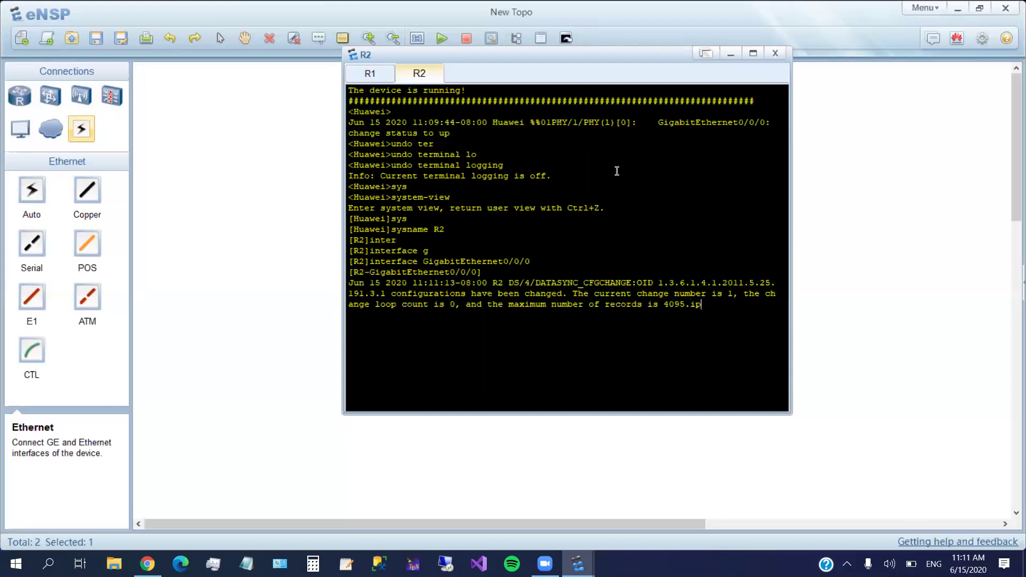
type(" add")
key("Tab")
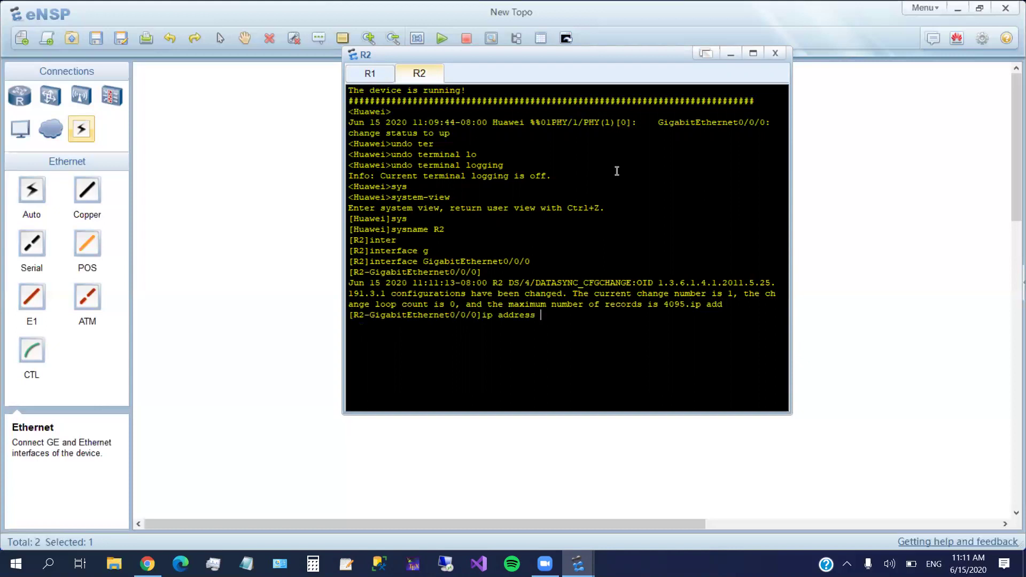
type("192.168")
type(".0.2 ")
type("24")
key("Return")
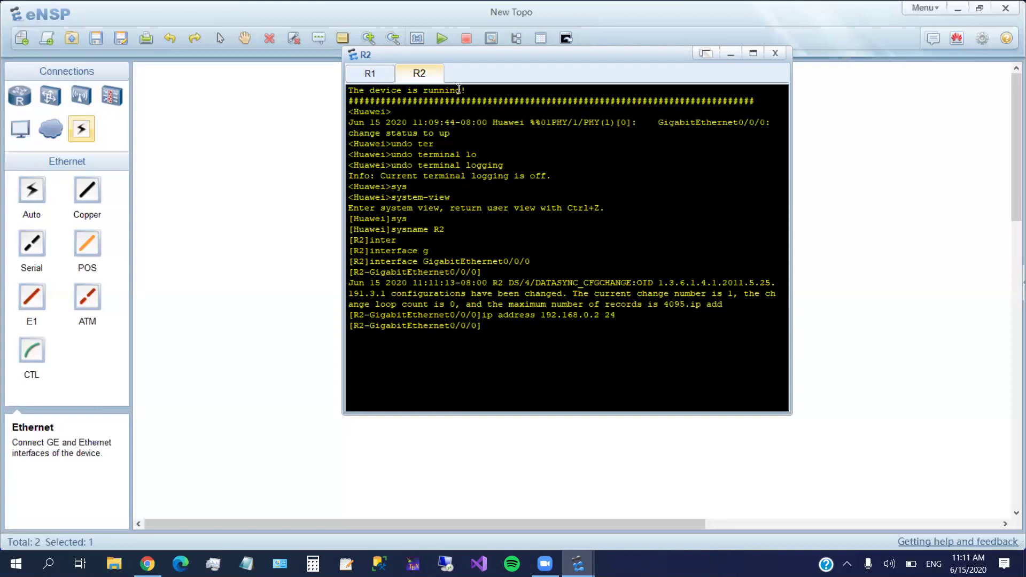
left_click(365, 74)
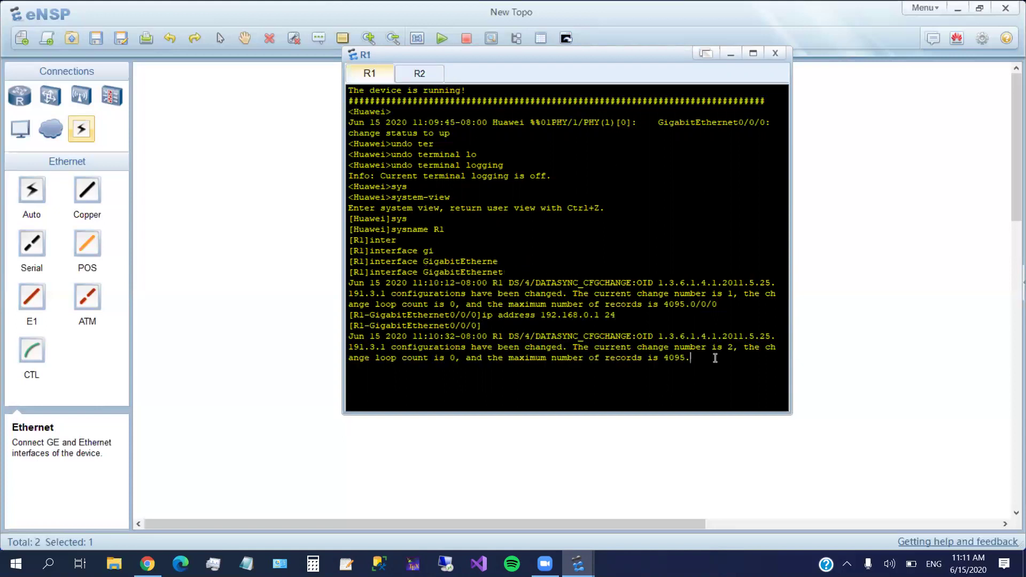
From R1 ping 192.168.0.1 with five replies and 0% loss, then quit interface view
key("Return")
type("p")
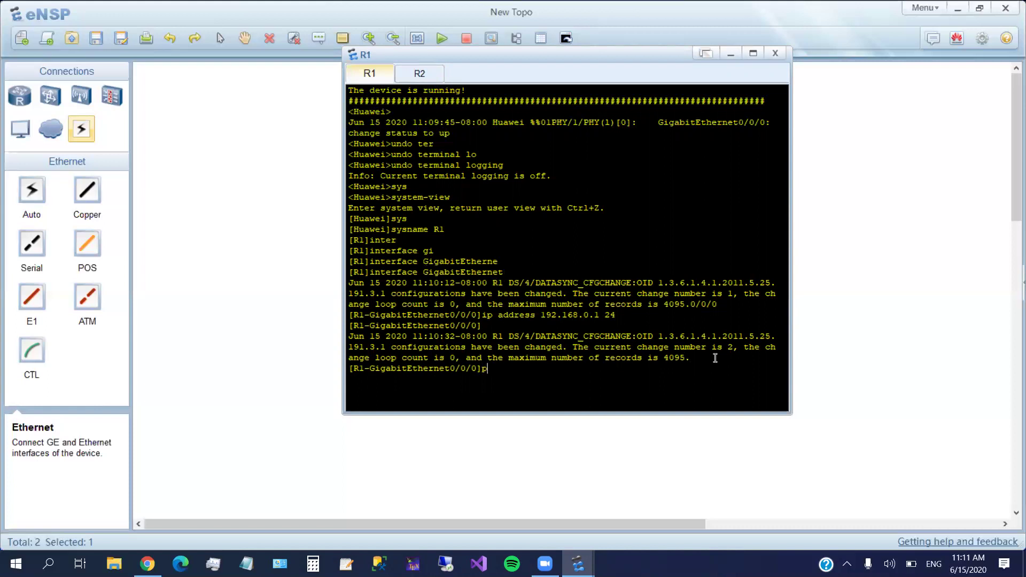
type("ing ")
type("192.")
type("168.0.1")
key("Return")
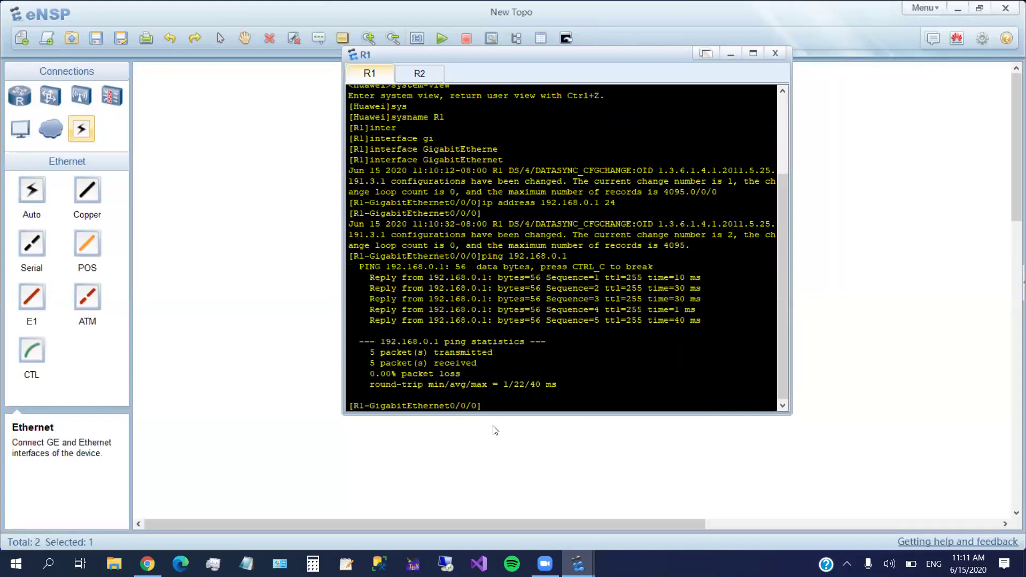
type("q")
key("Return")
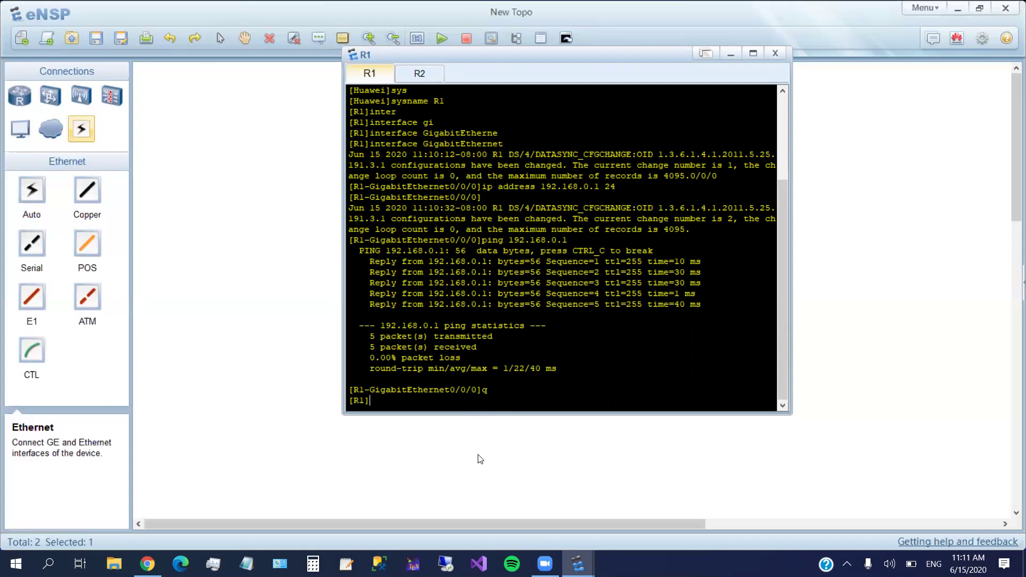
type("q")
Save R1's running configuration to the default vrpcfg.zip, confirming with y
key("Return")
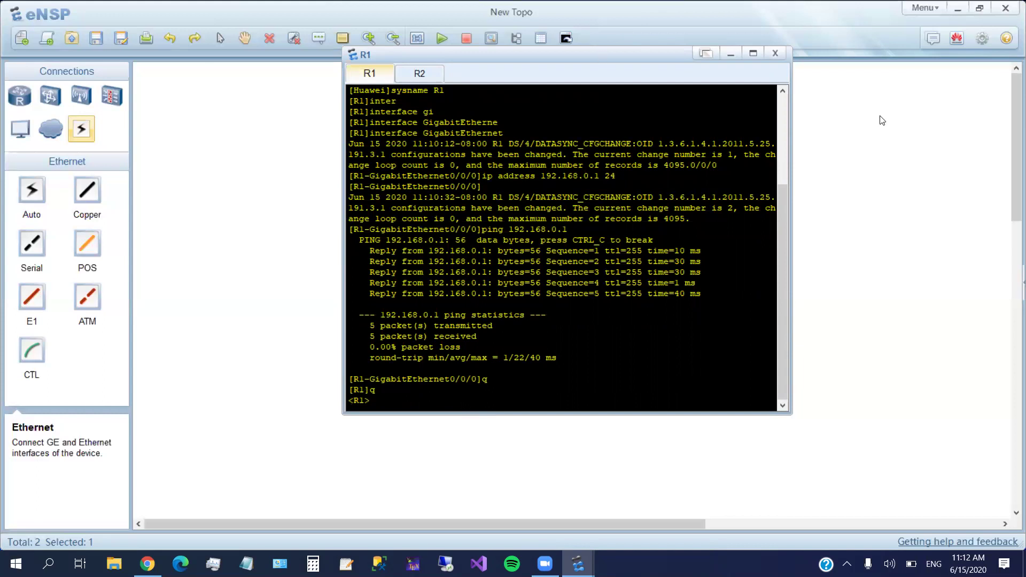
left_click_drag(600, 52, 910, 93)
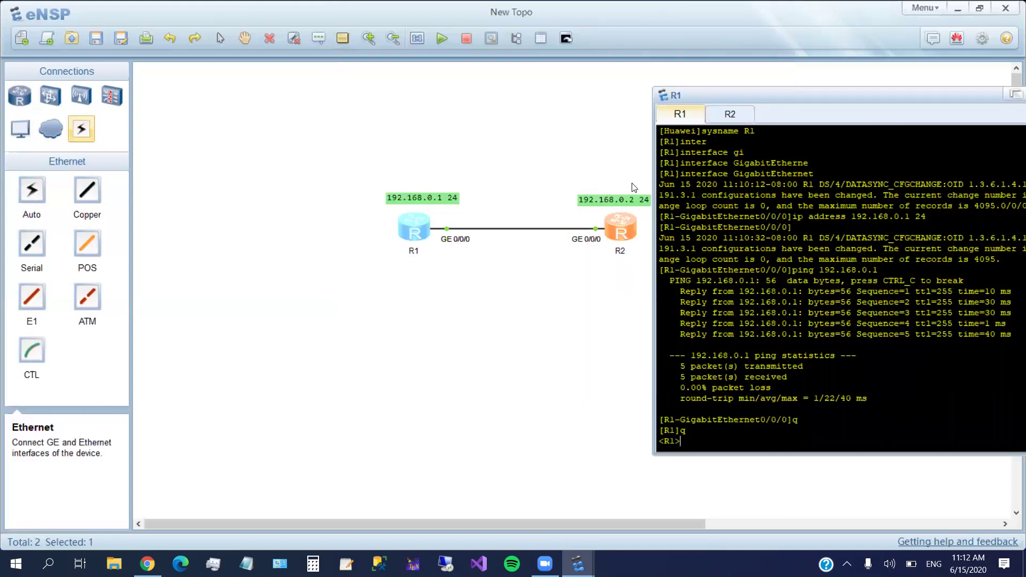
left_click_drag(792, 100, 394, 119)
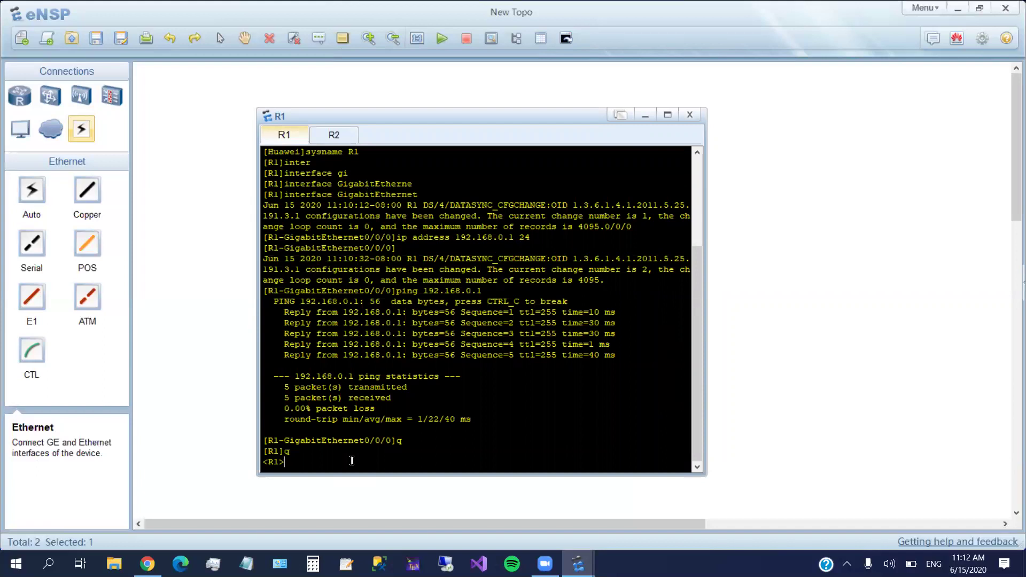
type("sa")
type("ve")
key("Return")
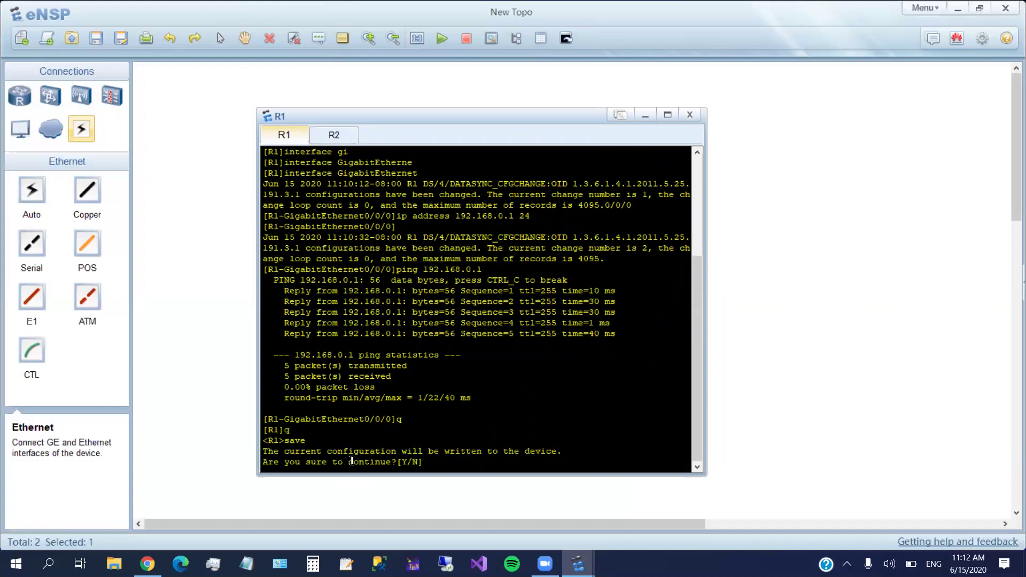
type("y")
key("Return")
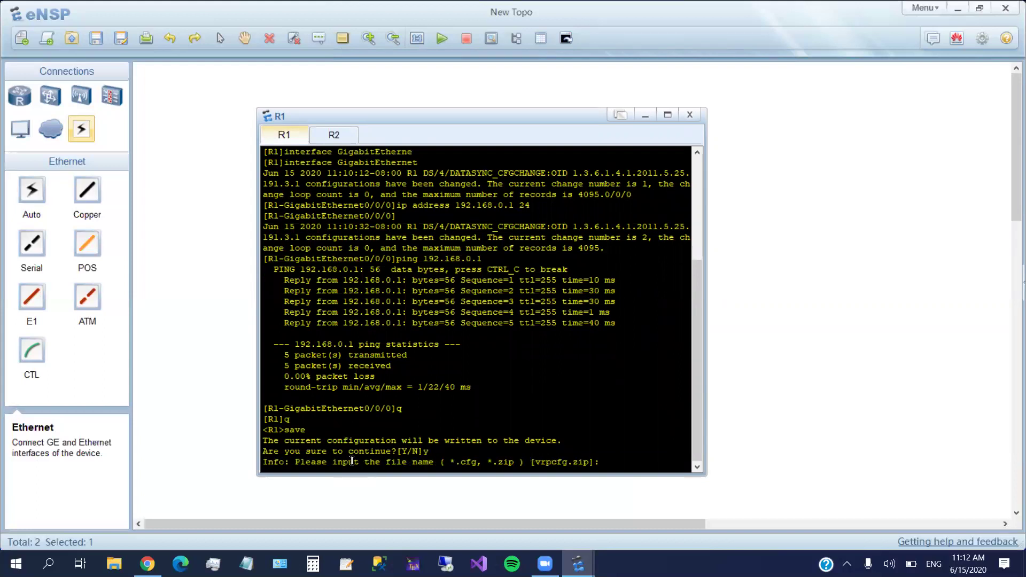
key("Return")
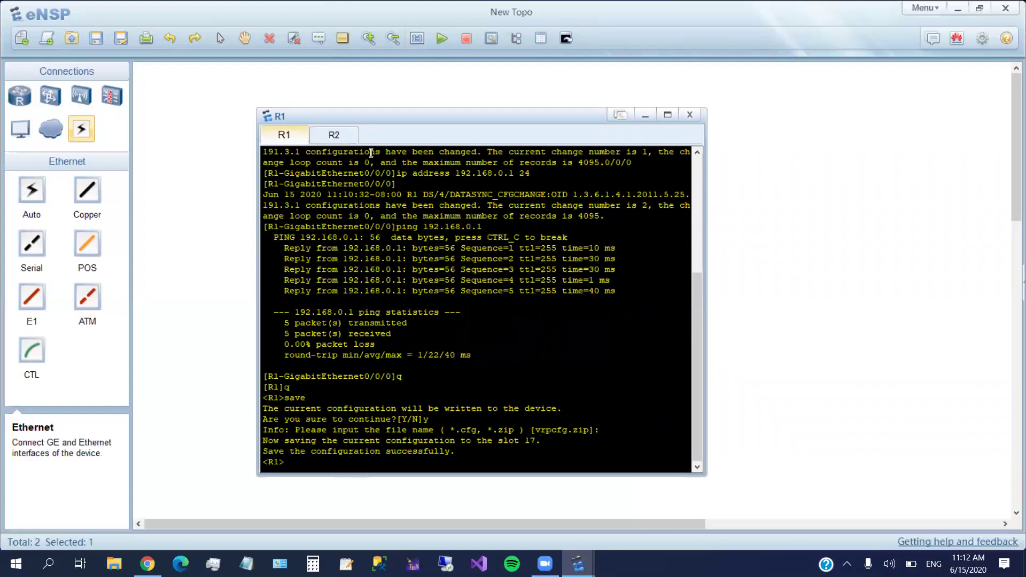
Quit R2 to user view and save its configuration to the default file name
left_click(334, 134)
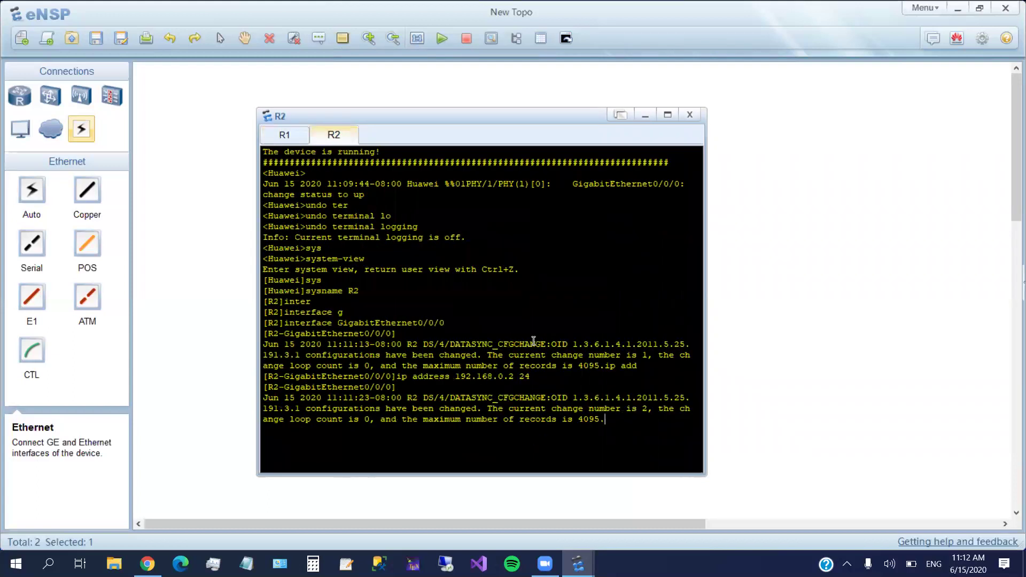
key("Return")
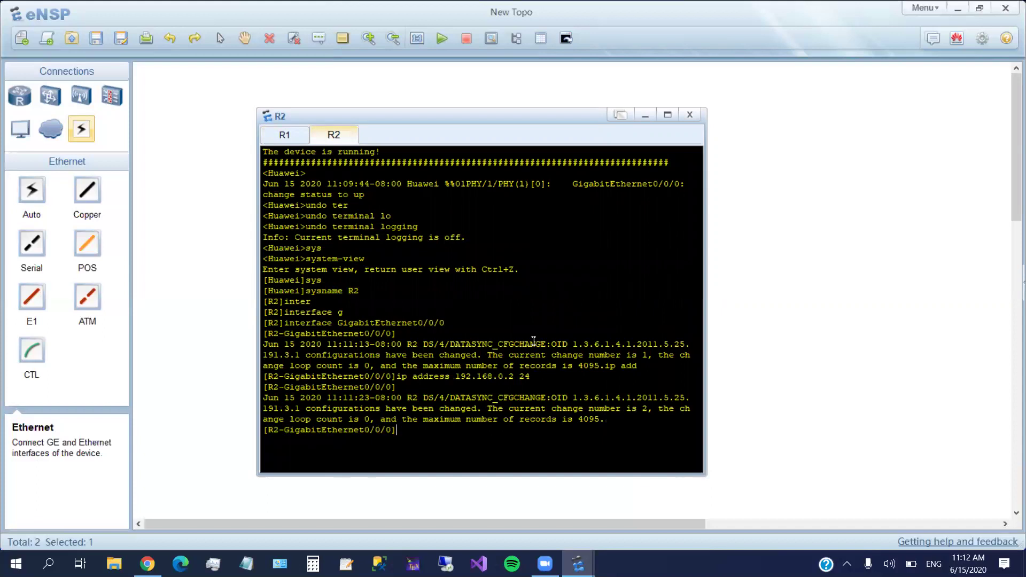
type("q")
key("Return")
type("q")
key("Return")
type("save")
key("Return")
type("y")
key("Return")
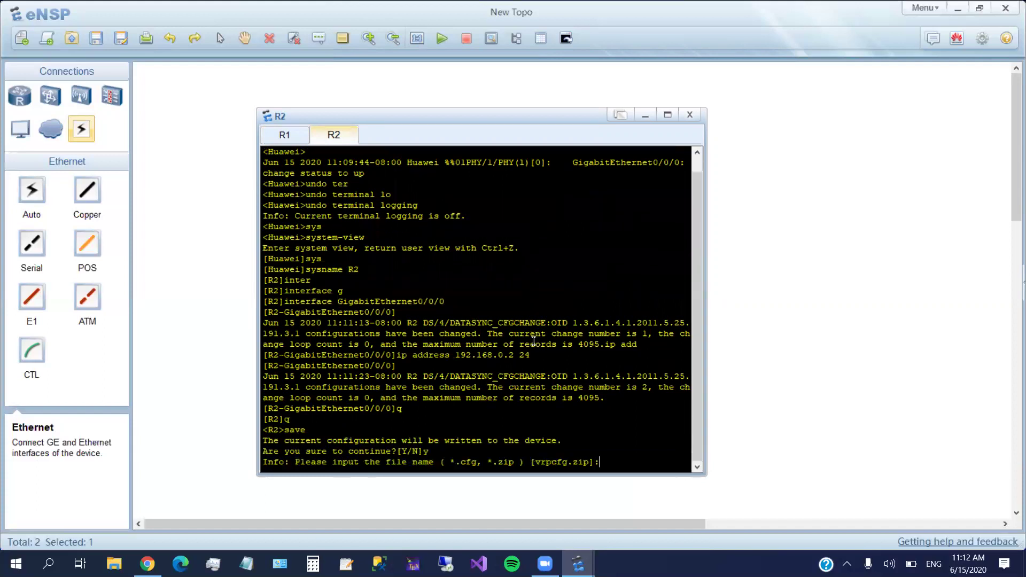
key("Return")
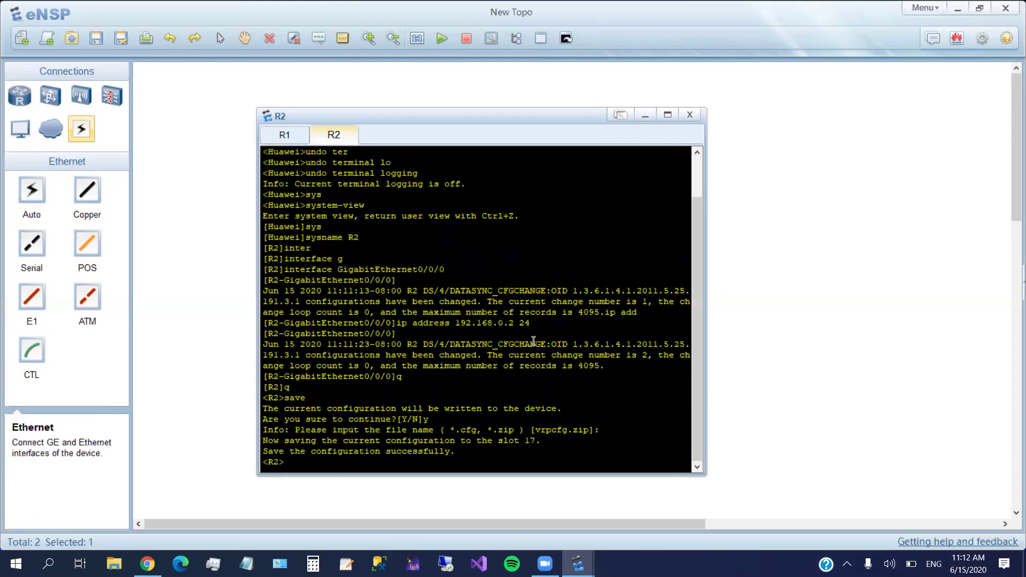
Close the R2 console and stop both running routers
left_click(690, 115)
left_click(784, 138)
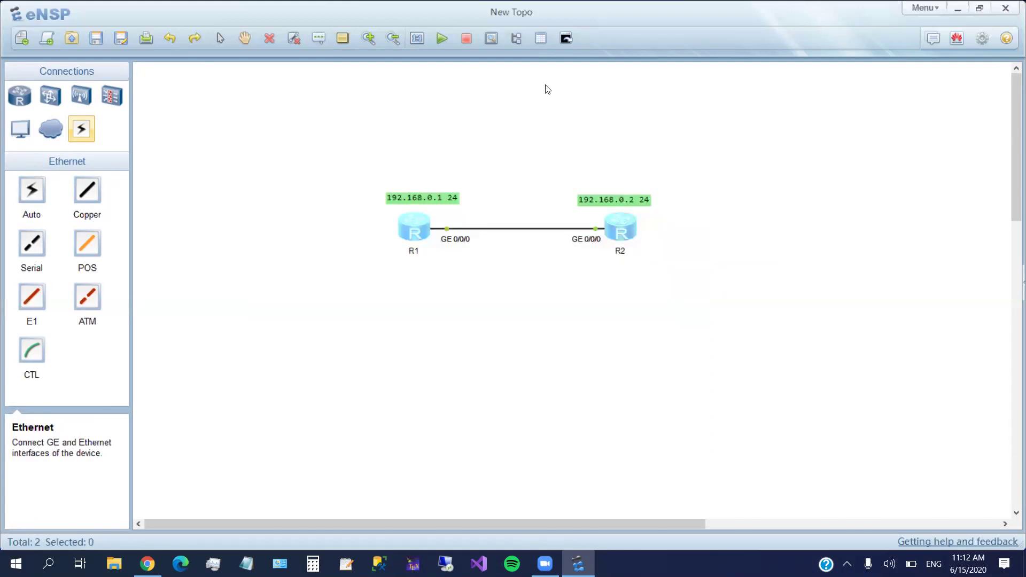
left_click(468, 38)
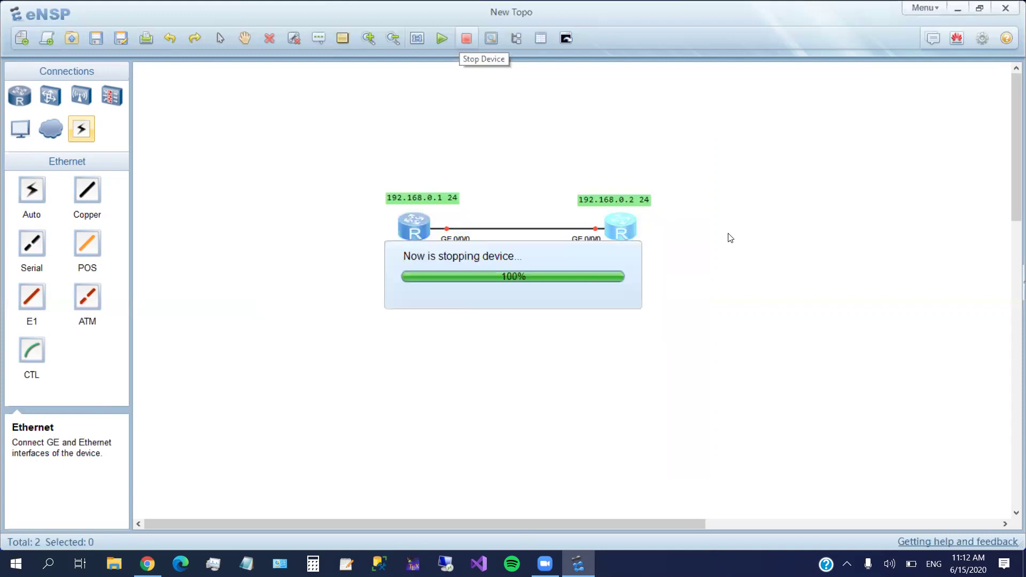
Save the two-router topology as LabTest in the Labs folder
left_click(96, 38)
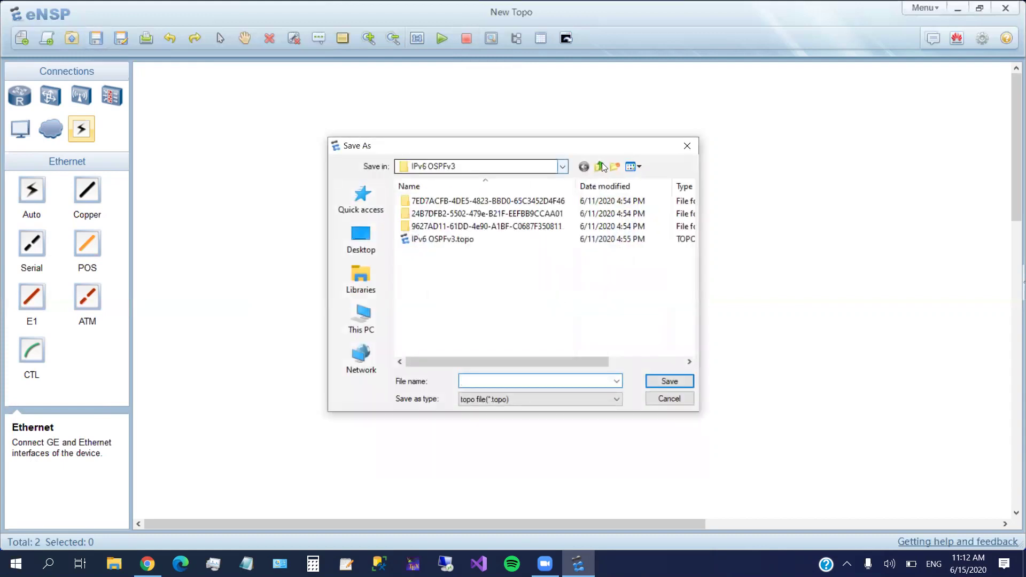
left_click(598, 167)
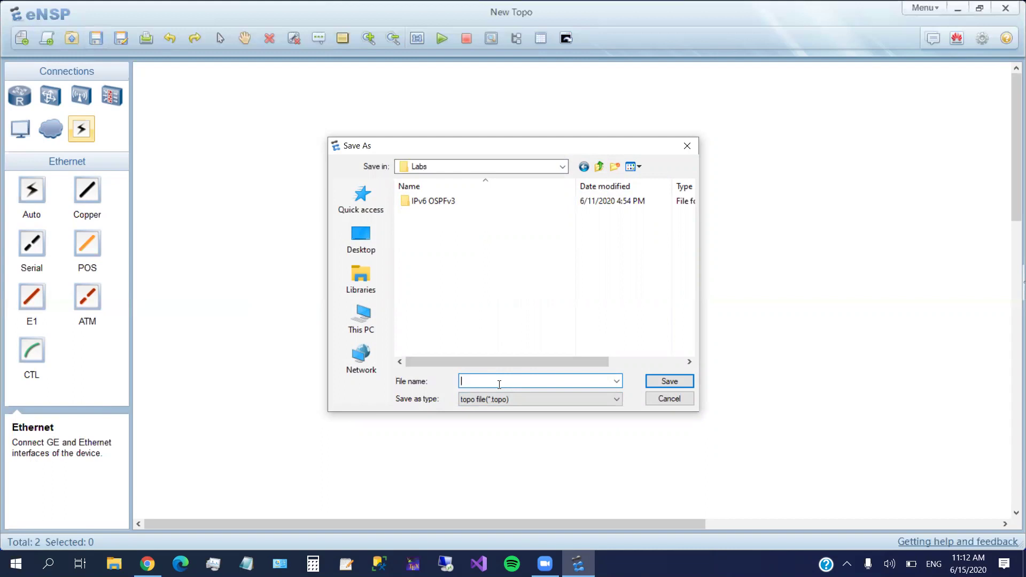
type("Lab")
type("Test")
left_click(675, 389)
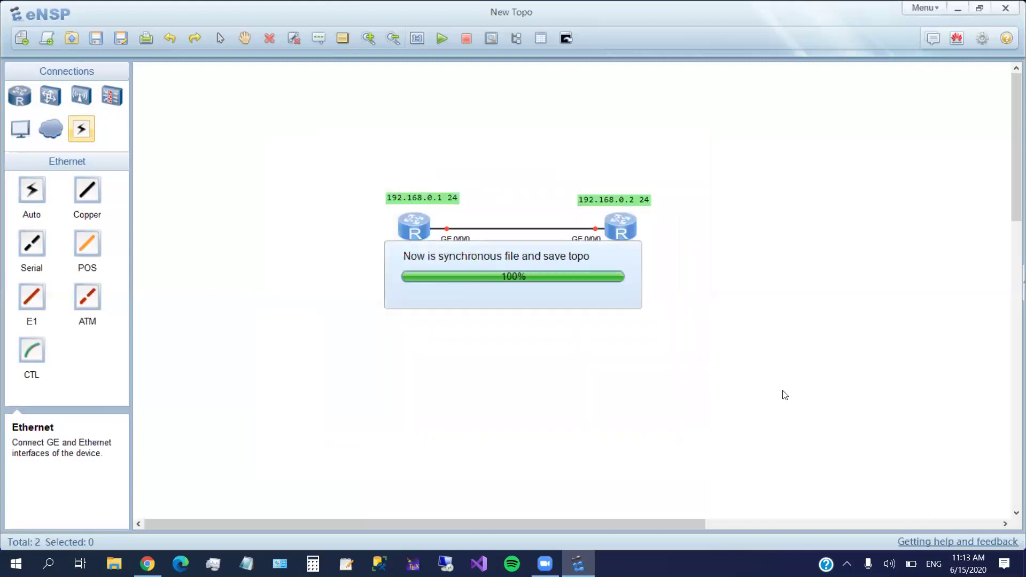
Close eNSP, answering Yes to save LabTest.topo
left_click(1006, 13)
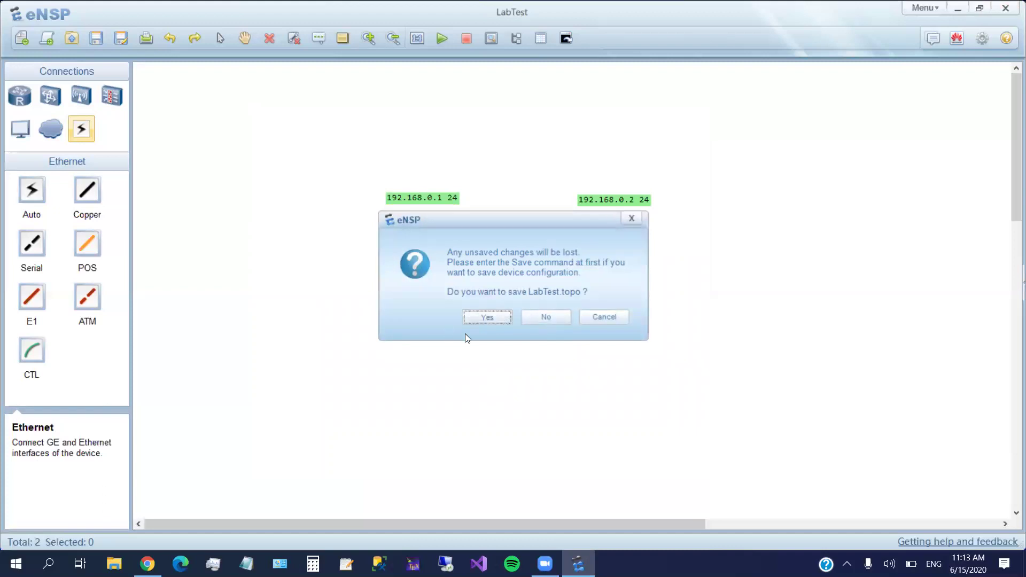
left_click(481, 317)
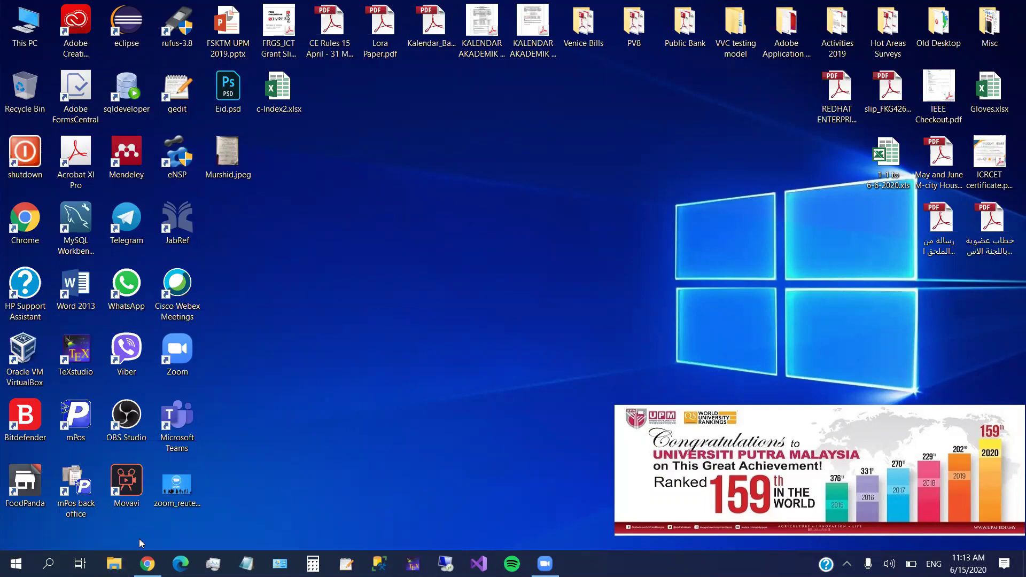
Browse File Explorer to DATA (D:) > 00000 UPM Work > 01. Courses > Network Protocols > Labs
left_click(114, 563)
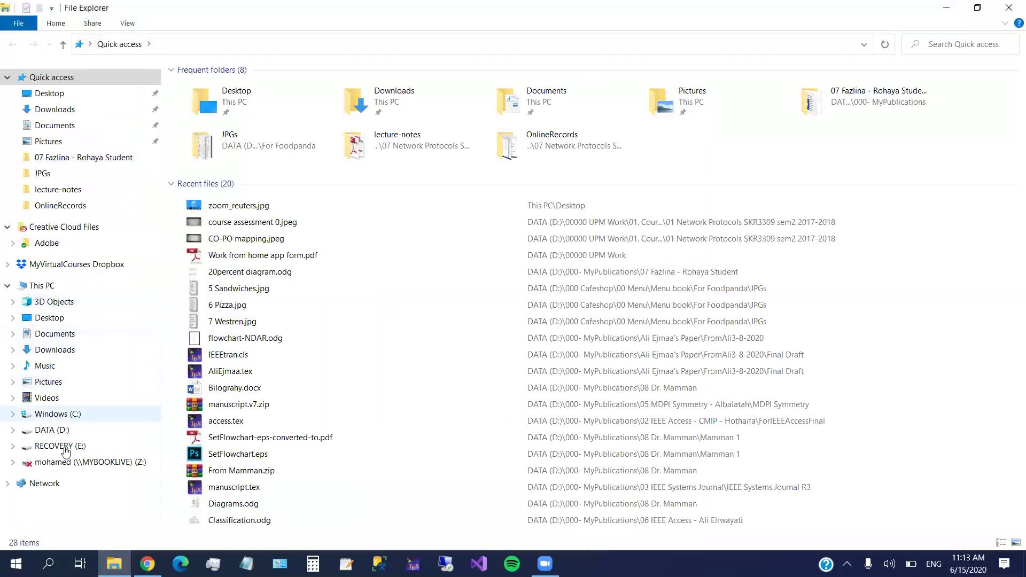
left_click(89, 430)
double_click(216, 88)
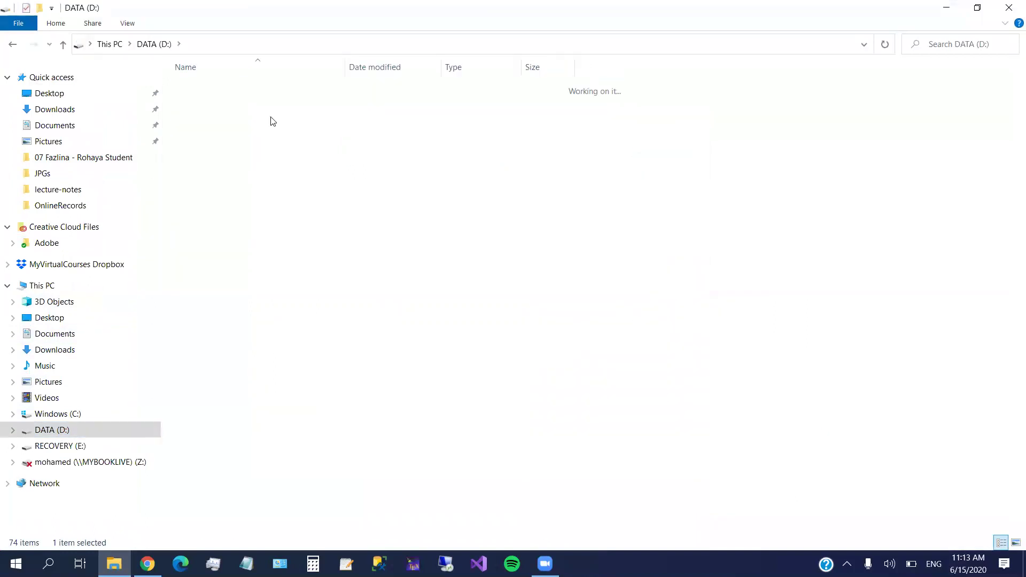
double_click(222, 90)
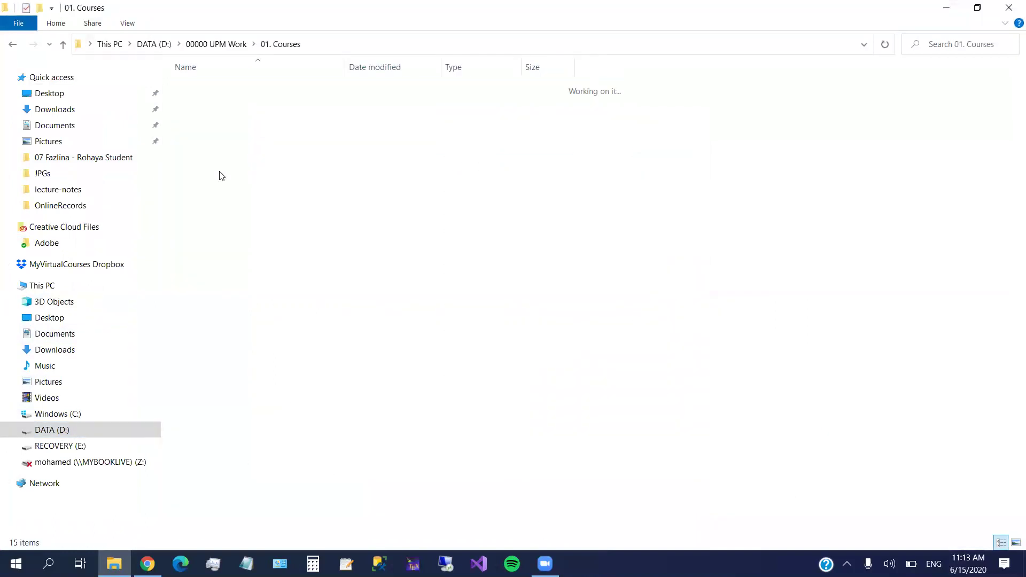
double_click(211, 175)
double_click(196, 88)
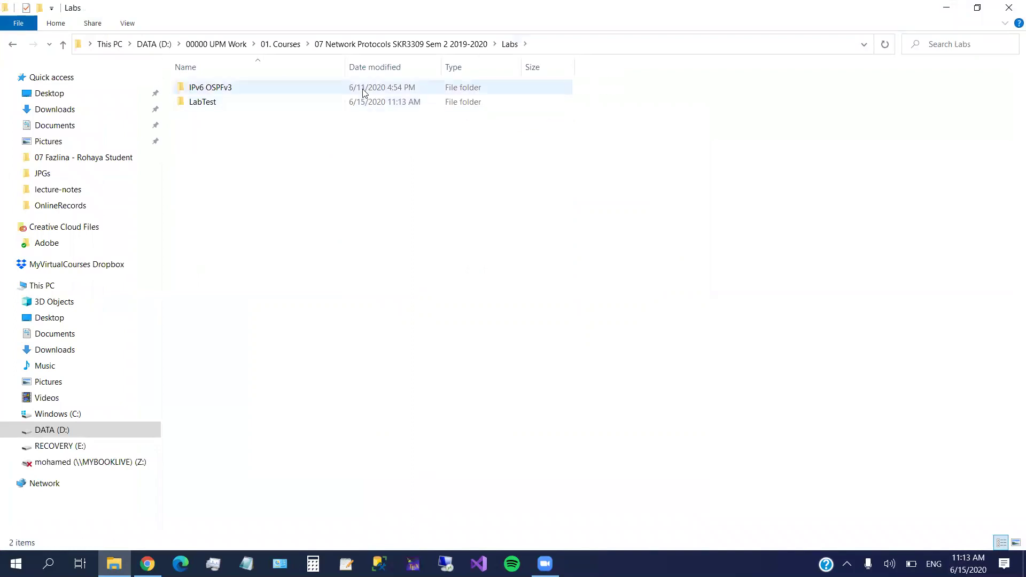
Look inside the LabTest folder for LabTest.topo, then return to Labs
left_click(197, 108)
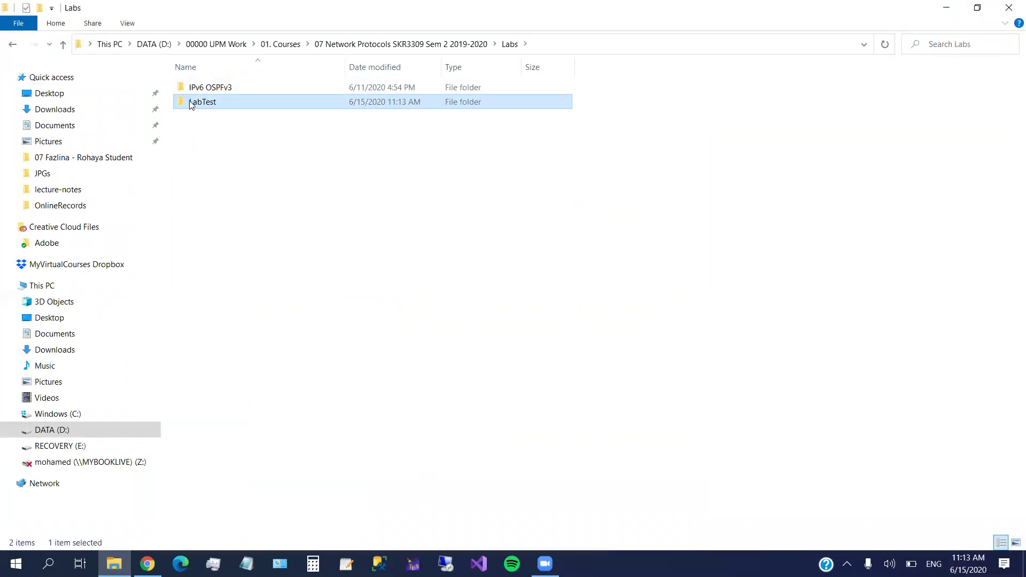
double_click(198, 107)
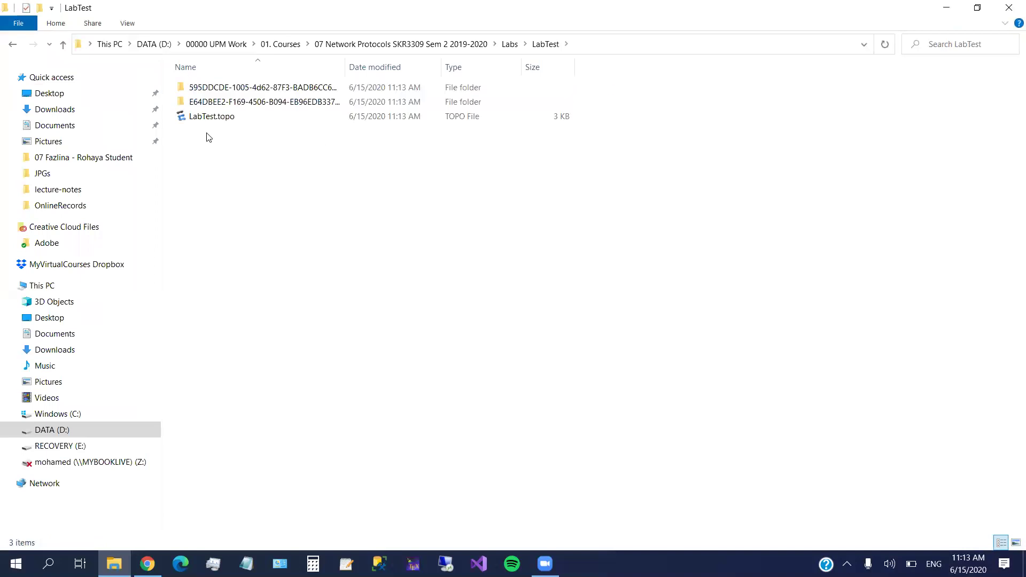
left_click(510, 44)
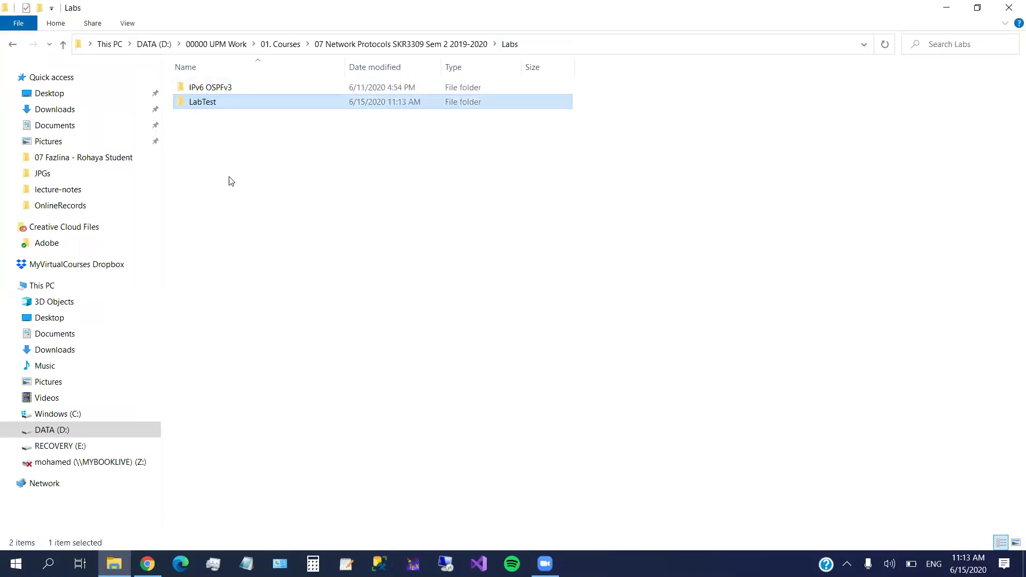
Compress the LabTest folder into LabTest.rar via WinRAR's Add to archive
right_click(204, 107)
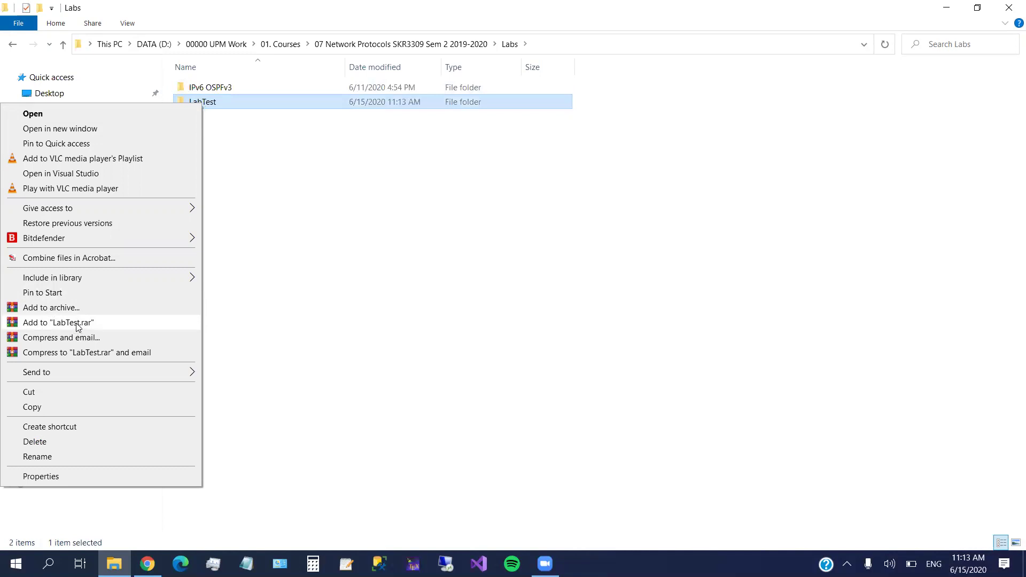
left_click(77, 326)
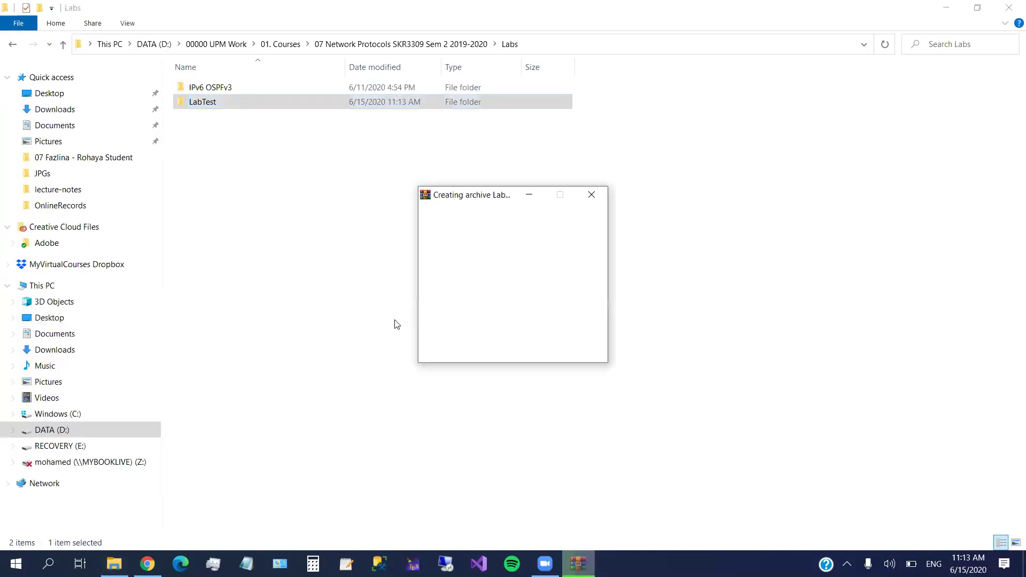
left_click(206, 128)
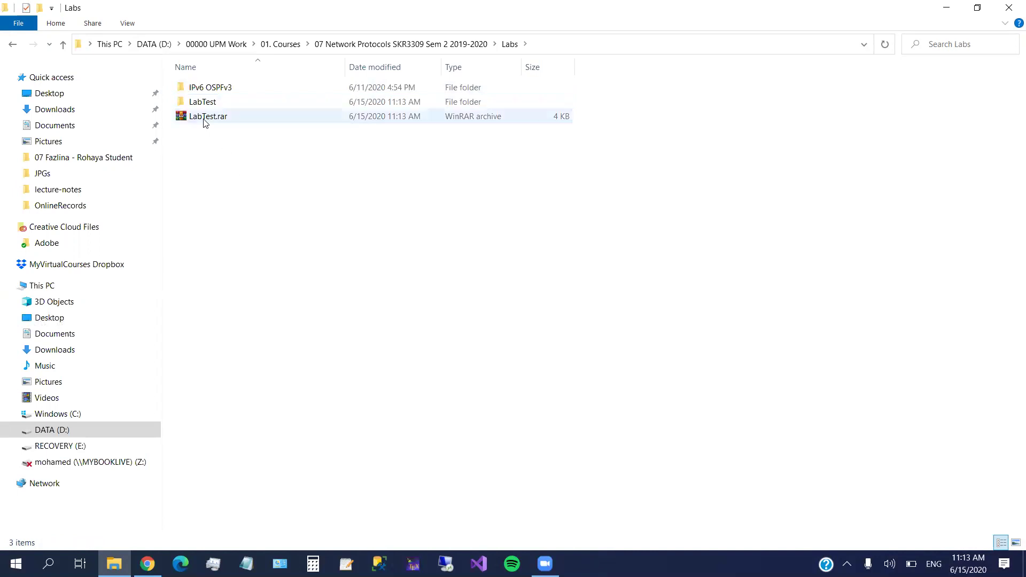
left_click(199, 121)
Inspect LabTest.rar in WinRAR, checking the LabTest folder inside, then close it
double_click(198, 120)
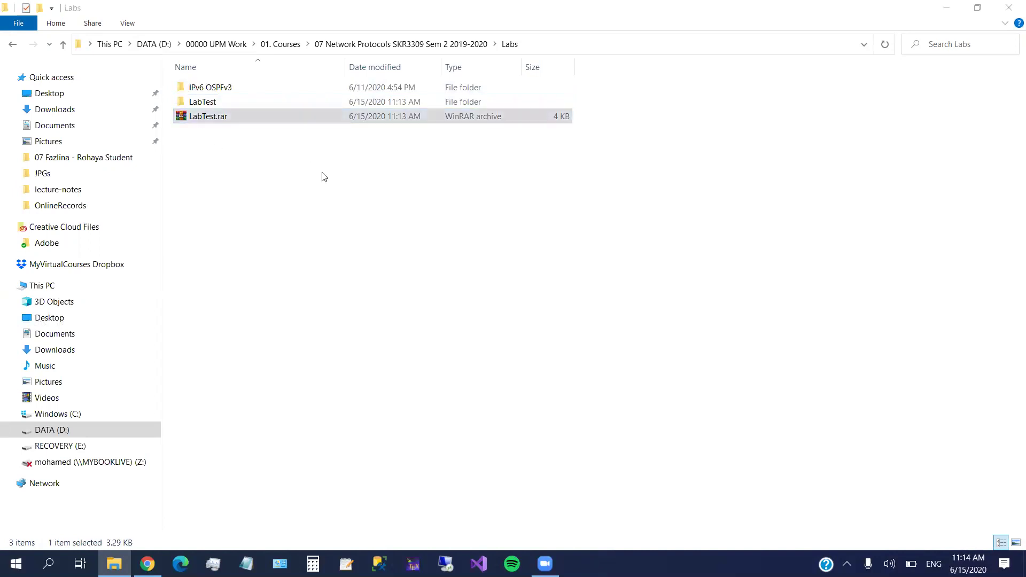
left_click(762, 61)
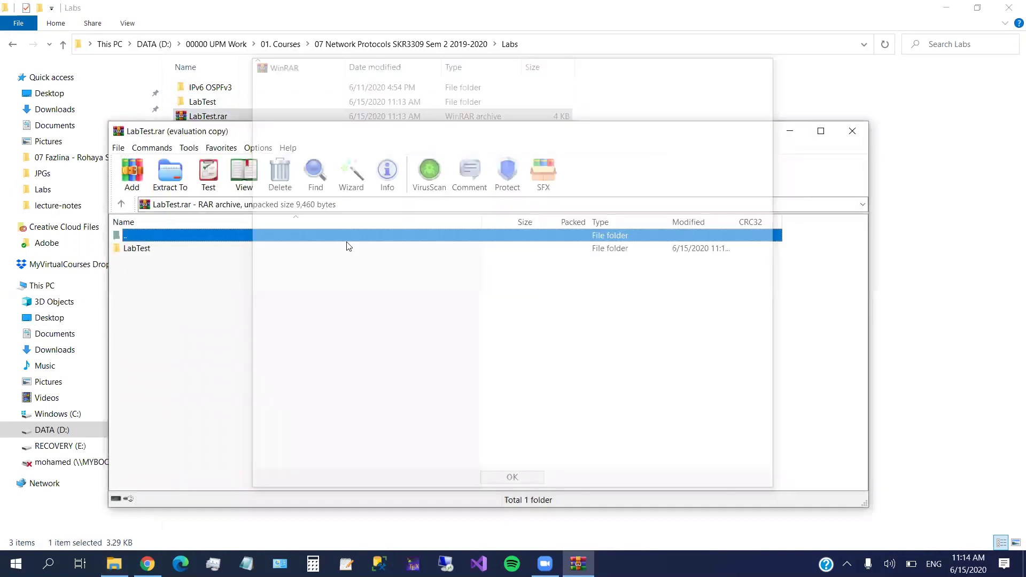
double_click(159, 250)
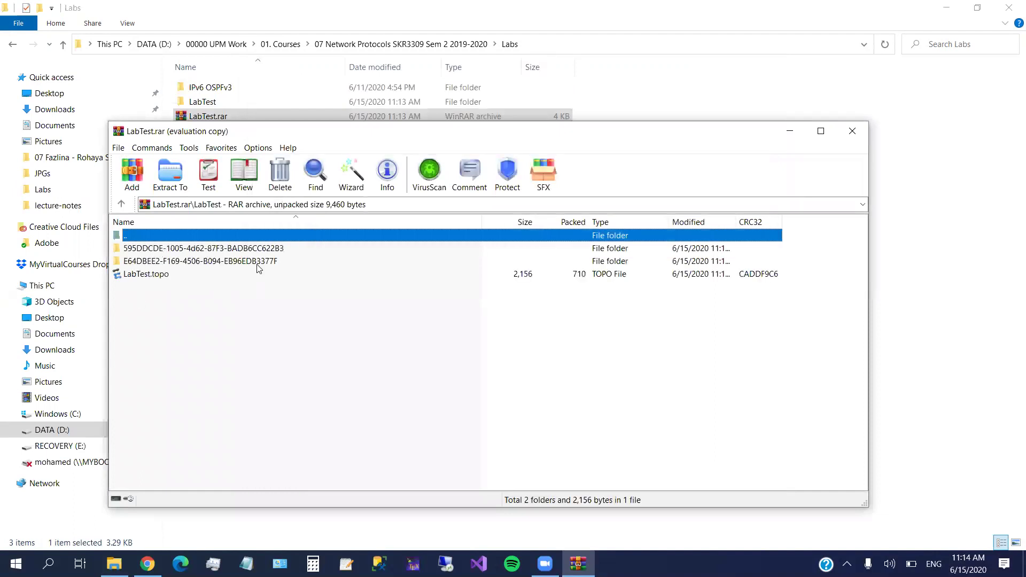
left_click(852, 133)
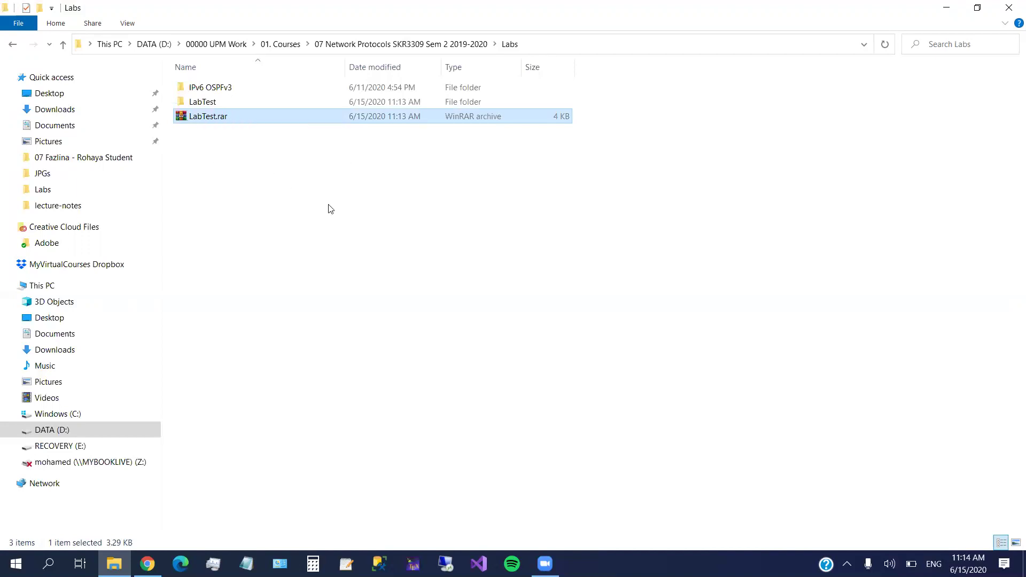
Delete LabTest.rar and launch LabTest.topo from the LabTest folder in eNSP
key("Delete")
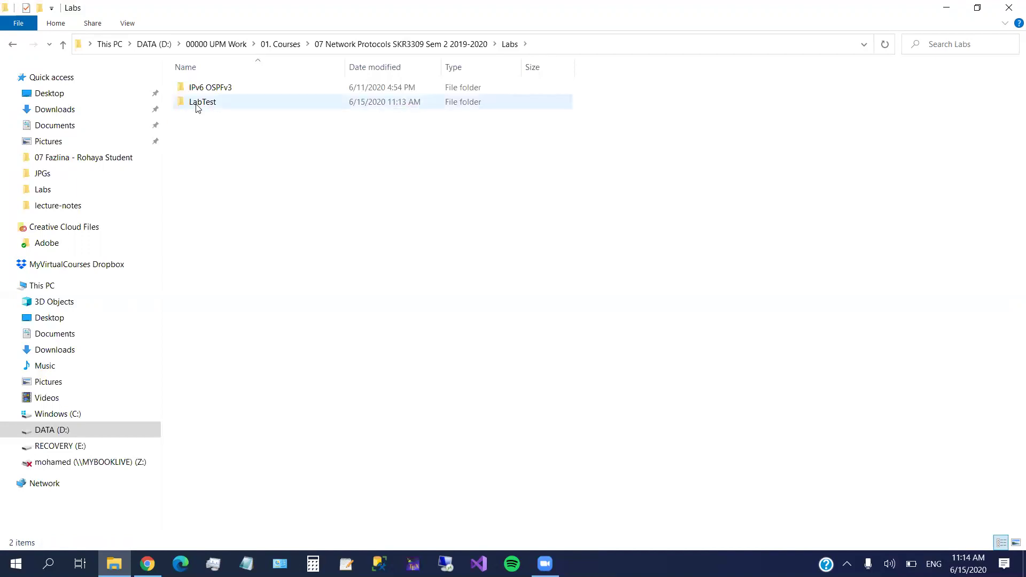
left_click(195, 108)
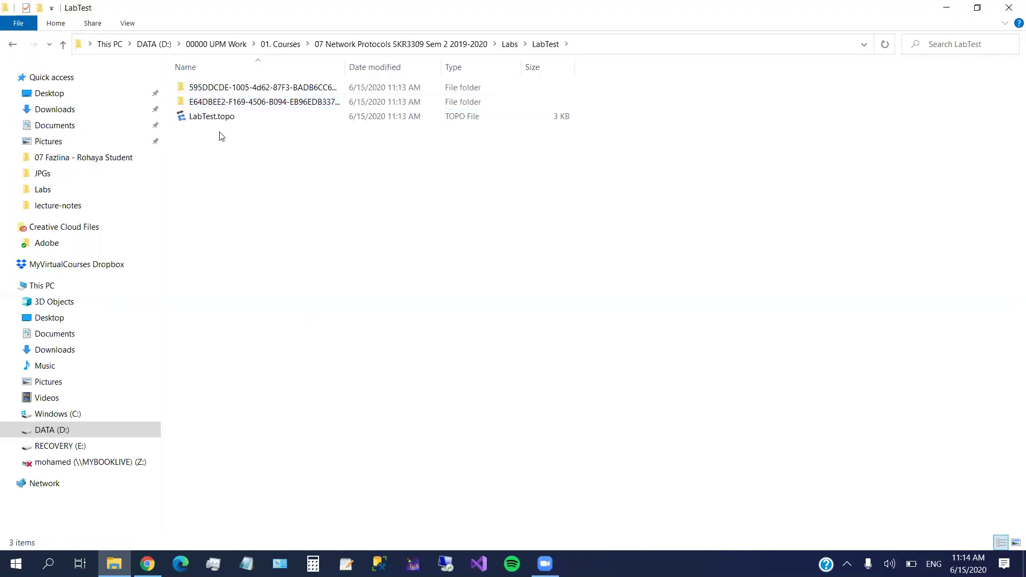
left_click(202, 120)
double_click(201, 119)
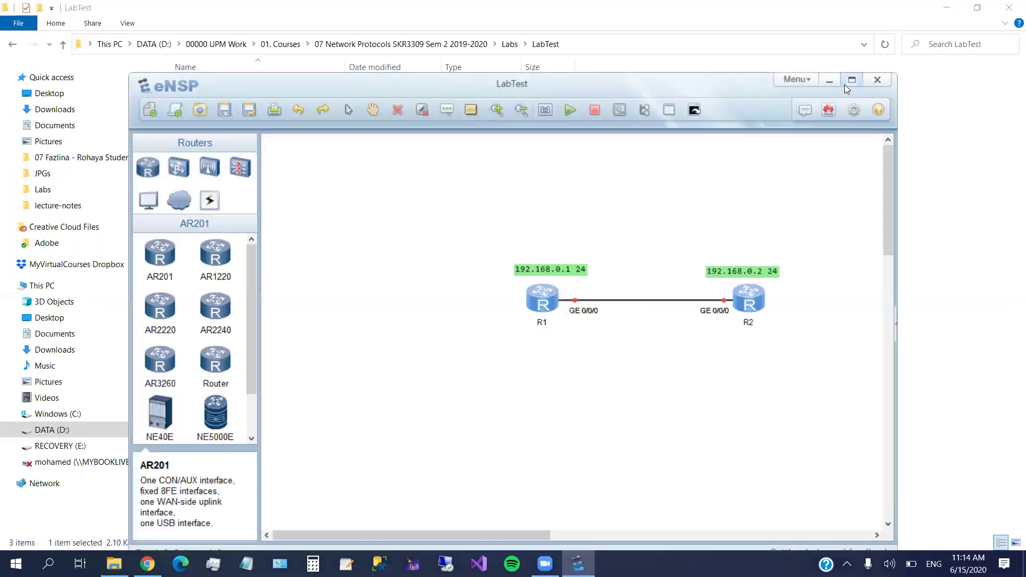
Maximize eNSP and start all devices in the LabTest topology
left_click(852, 79)
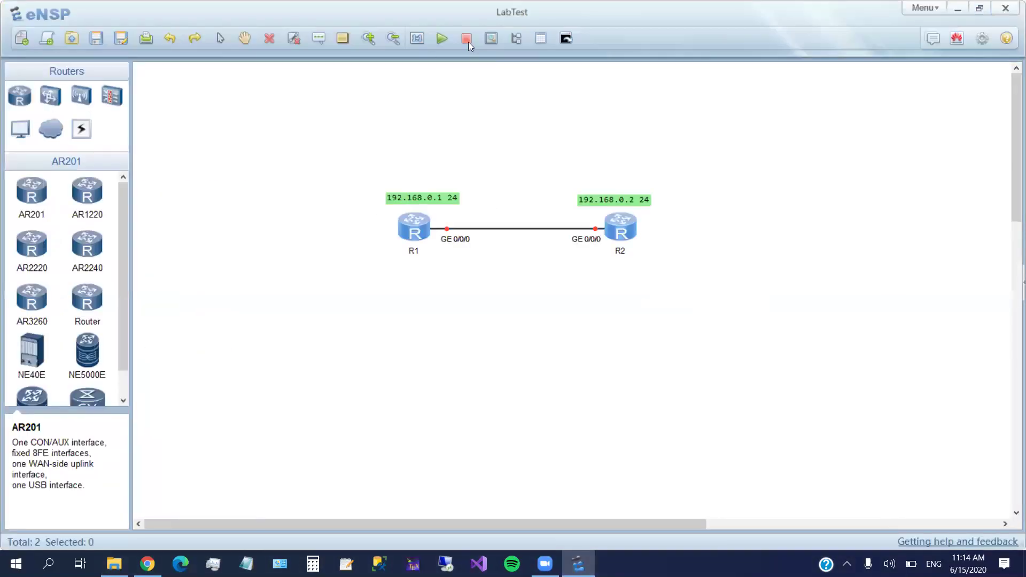
left_click(442, 38)
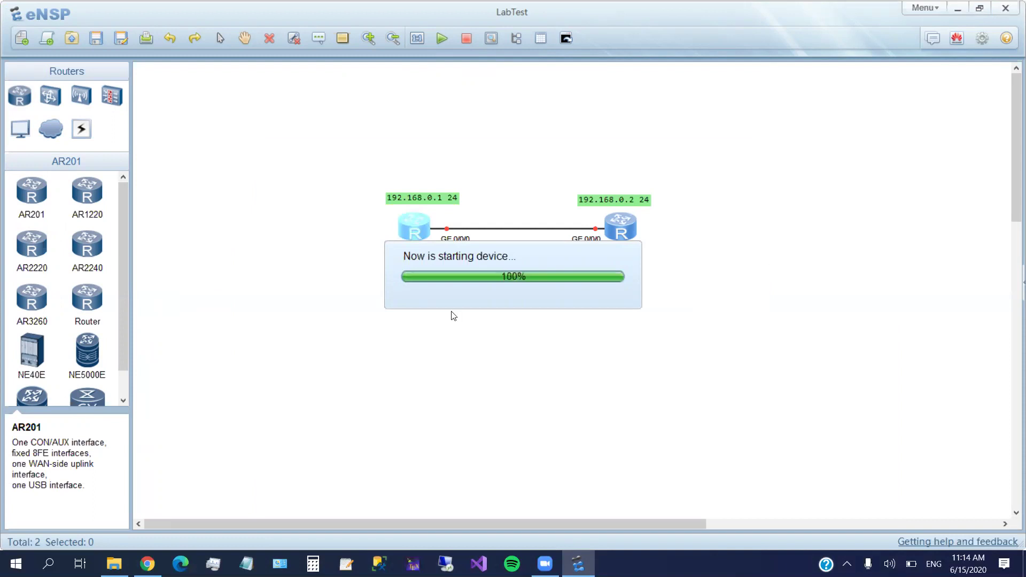
Open CLI consoles for R1 and R2 and switch to R1's session
double_click(410, 225)
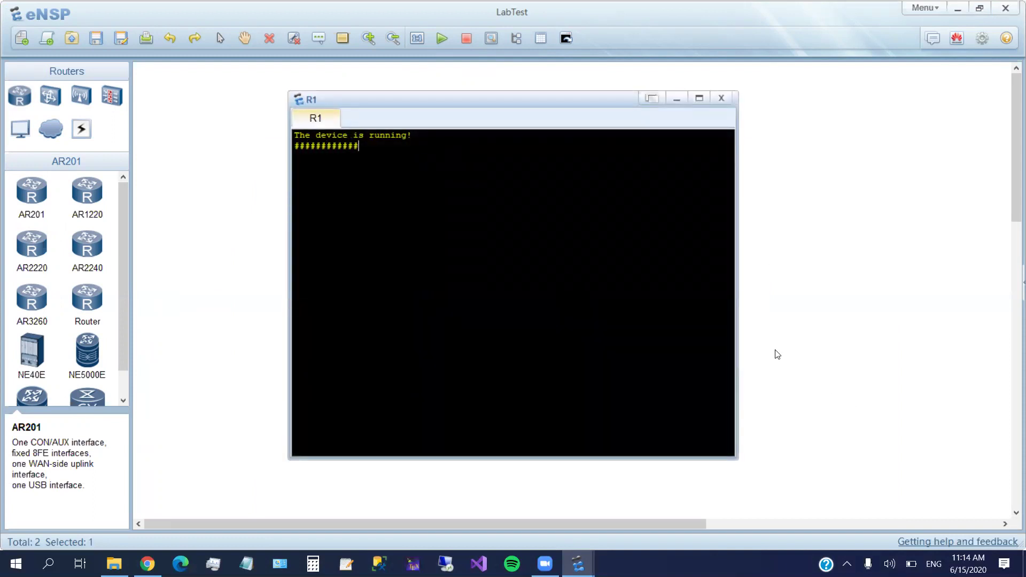
left_click_drag(559, 104, 566, 301)
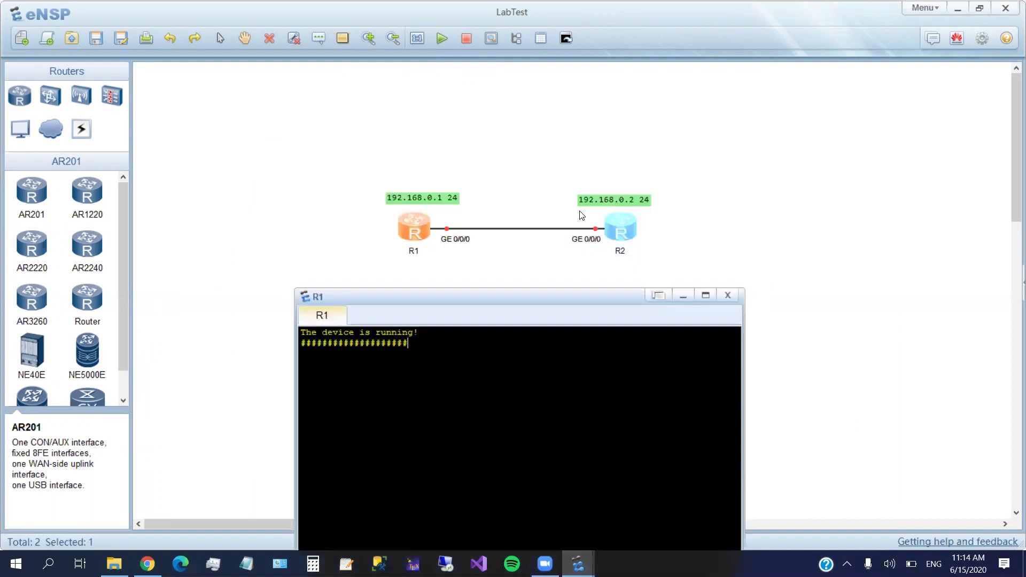
double_click(621, 228)
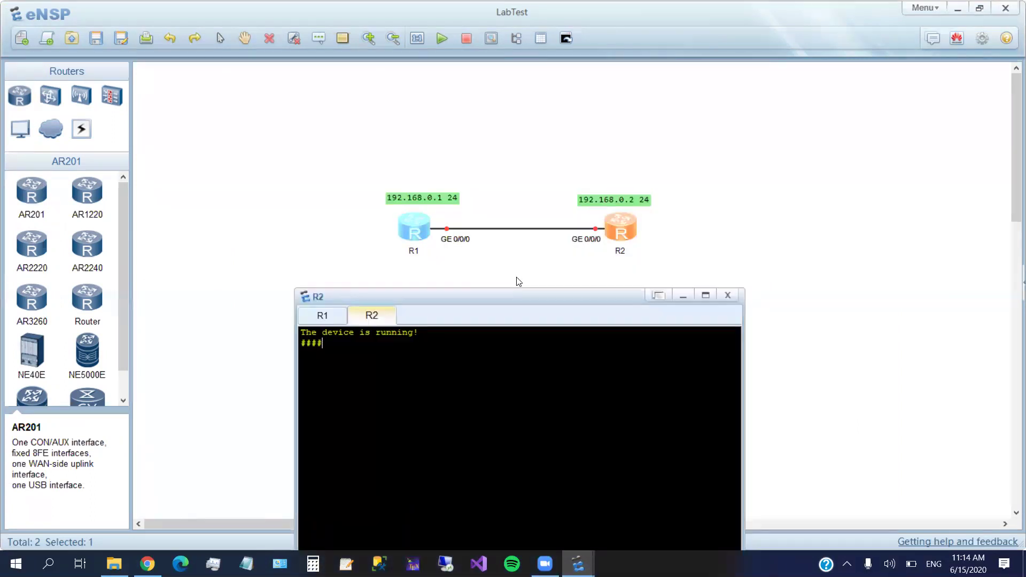
left_click_drag(517, 296, 514, 120)
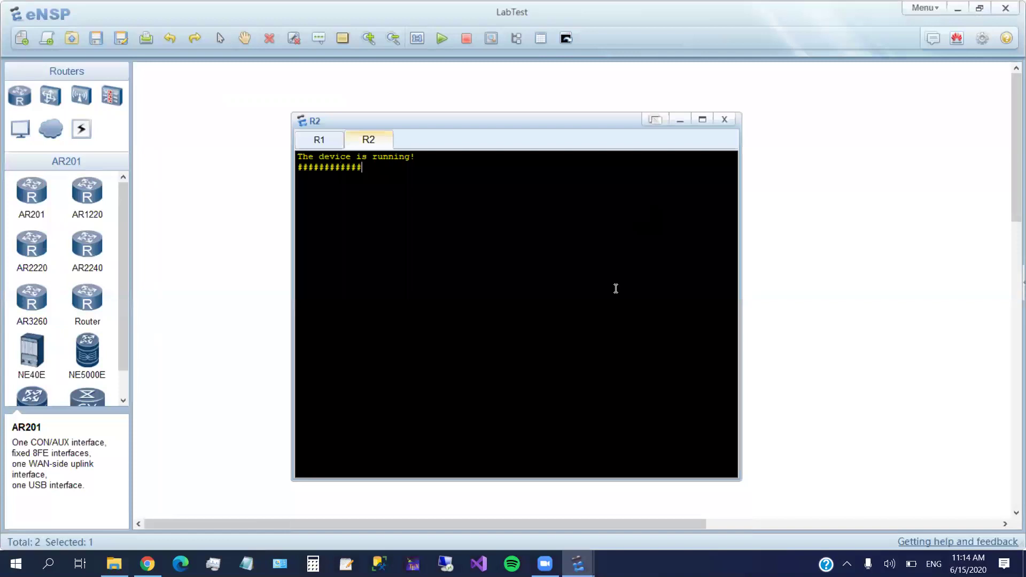
left_click(318, 142)
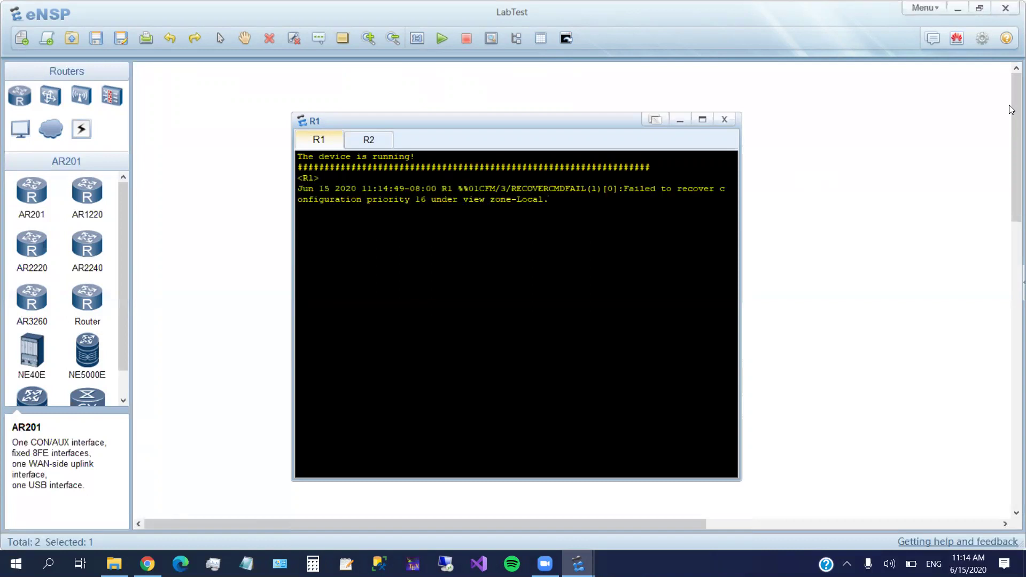
Ping 192.168.0.2 from R1 with five replies and 0% loss, then close the console
key("Return")
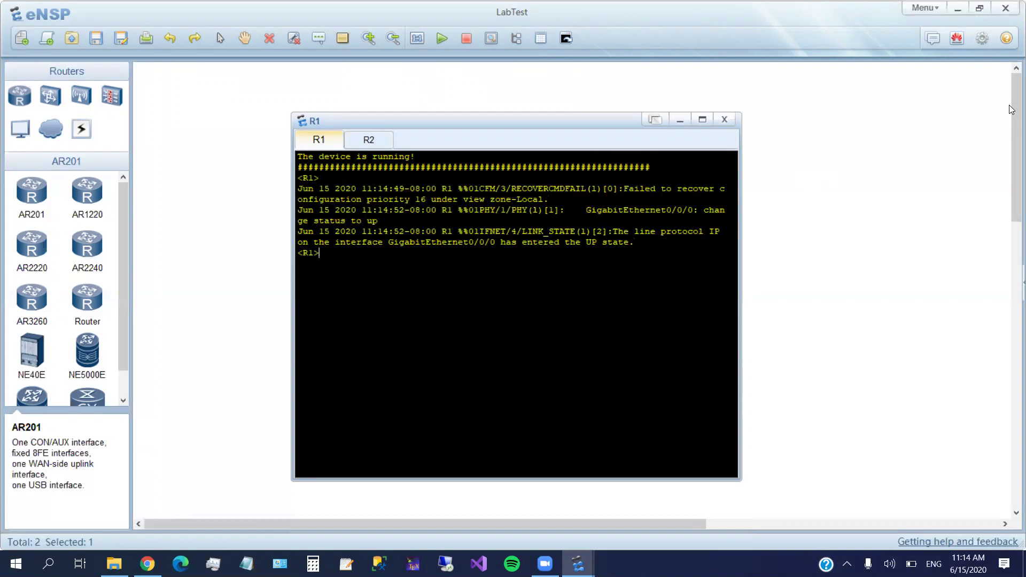
type("ping 1")
type("92.168.0.")
type("2")
key("Return")
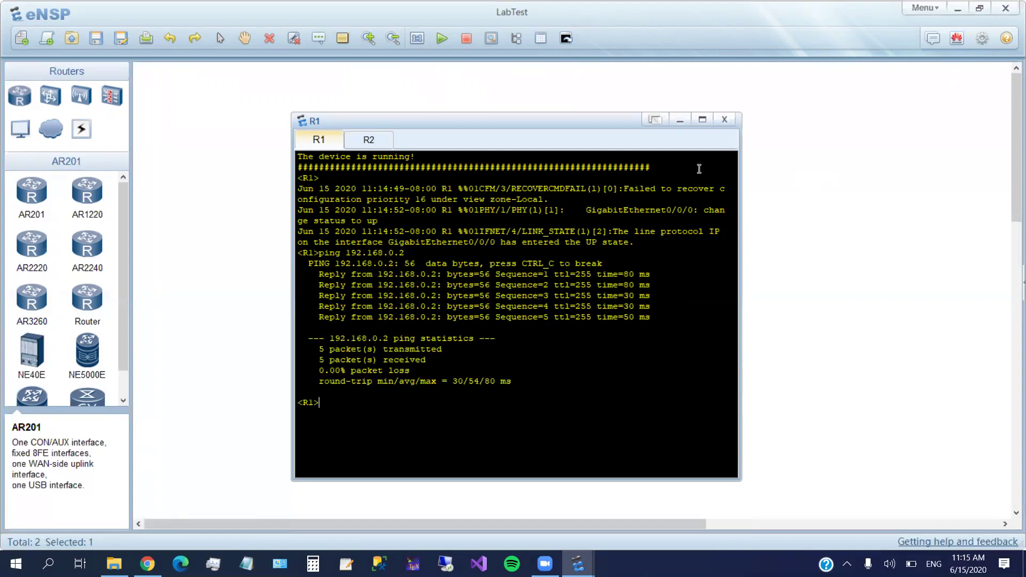
left_click(728, 119)
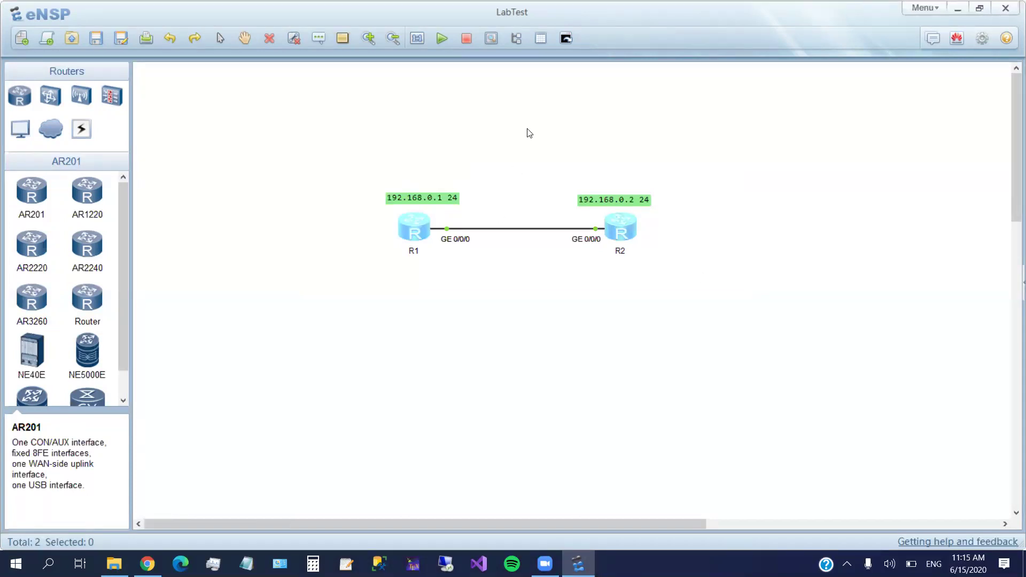
Draw a dashed unfilled ellipse on the canvas right using the Drawing Palette
left_click(367, 39)
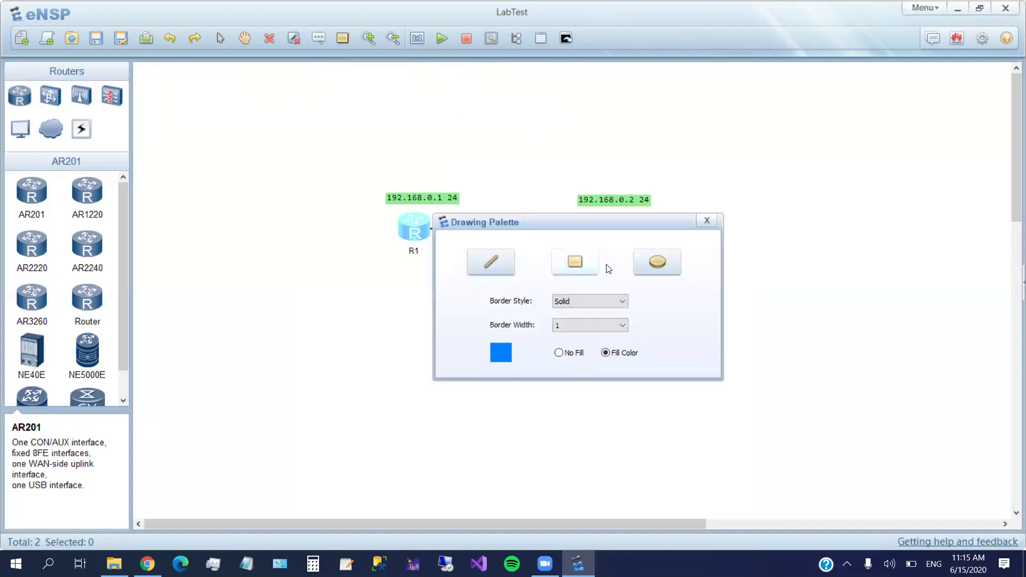
left_click(655, 263)
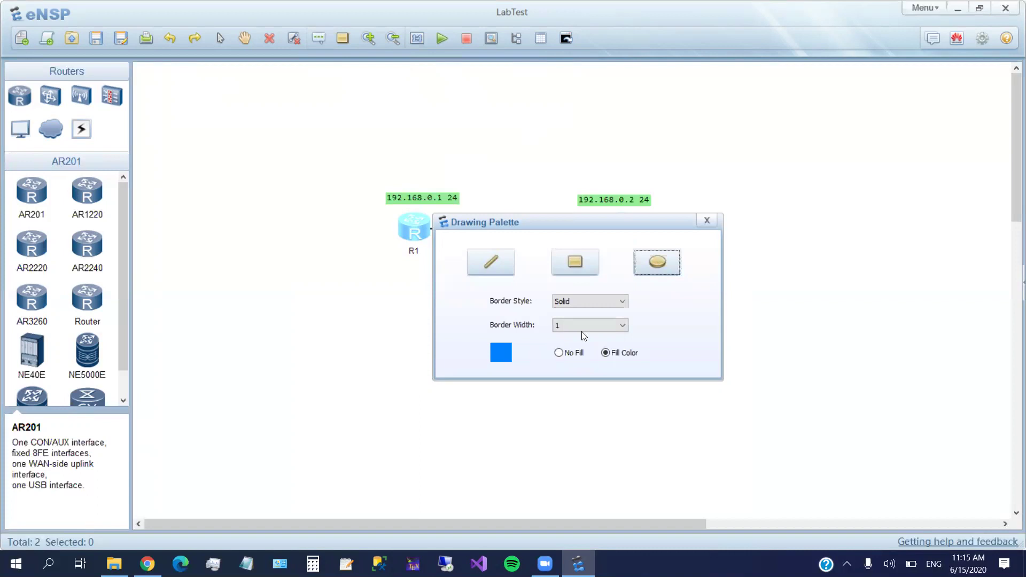
left_click(602, 301)
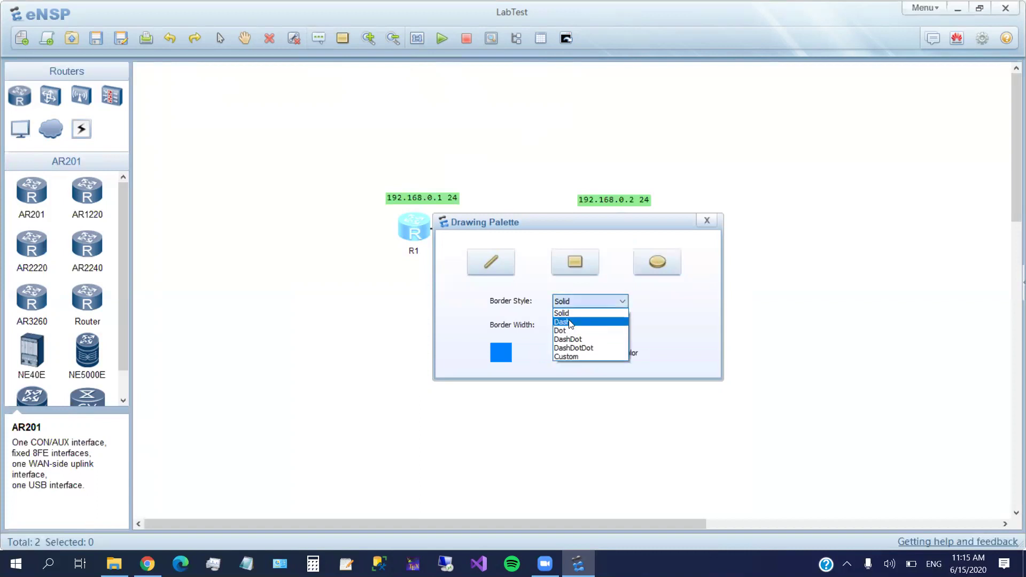
left_click(572, 322)
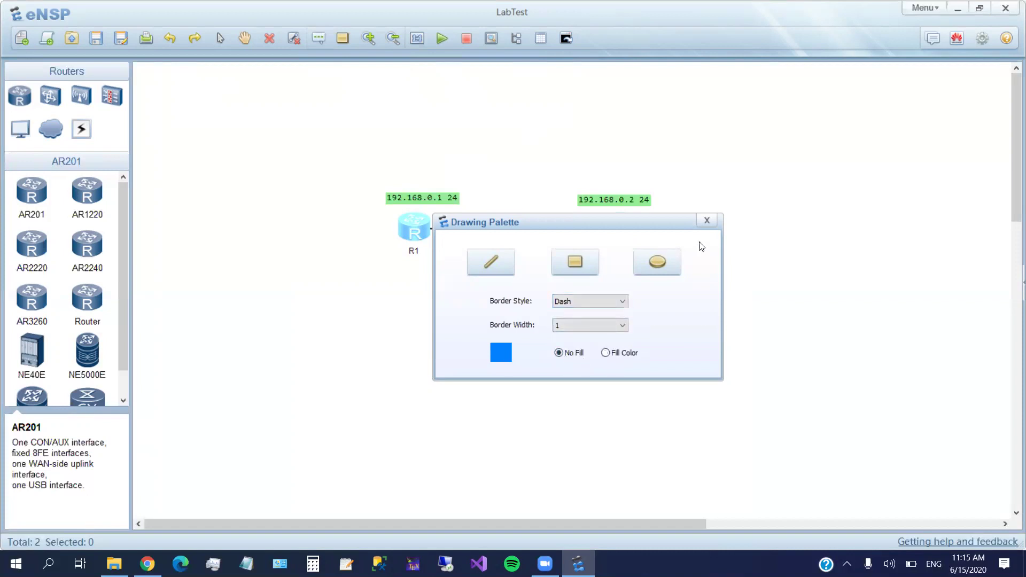
mouse_move(896, 196)
left_mouse_down()
mouse_move(809, 312)
mouse_move(745, 329)
left_mouse_up()
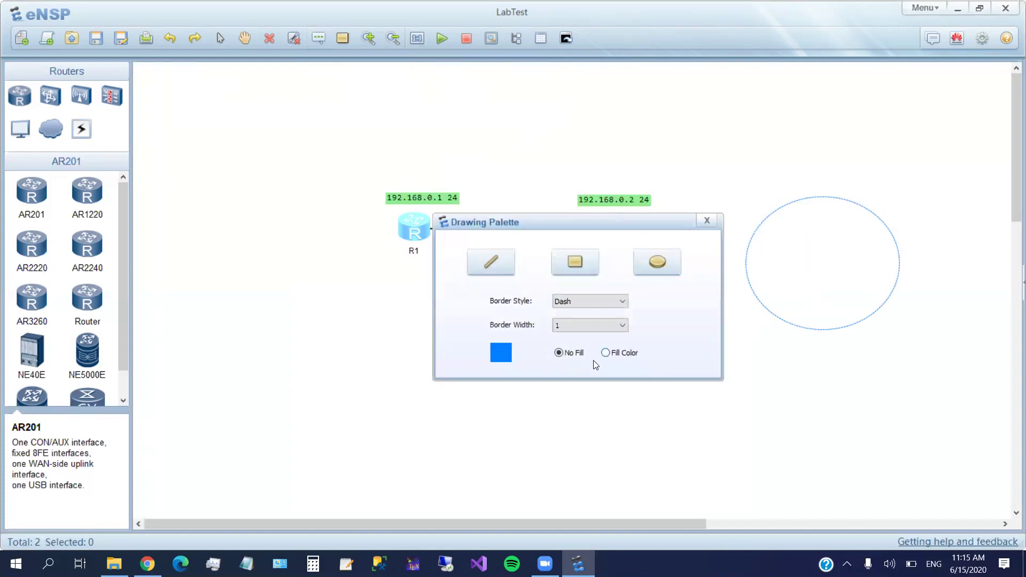
Draw a filled blue ellipse, then place the dashed one around R2 and the filled one around R1
left_click_drag(341, 290, 196, 408)
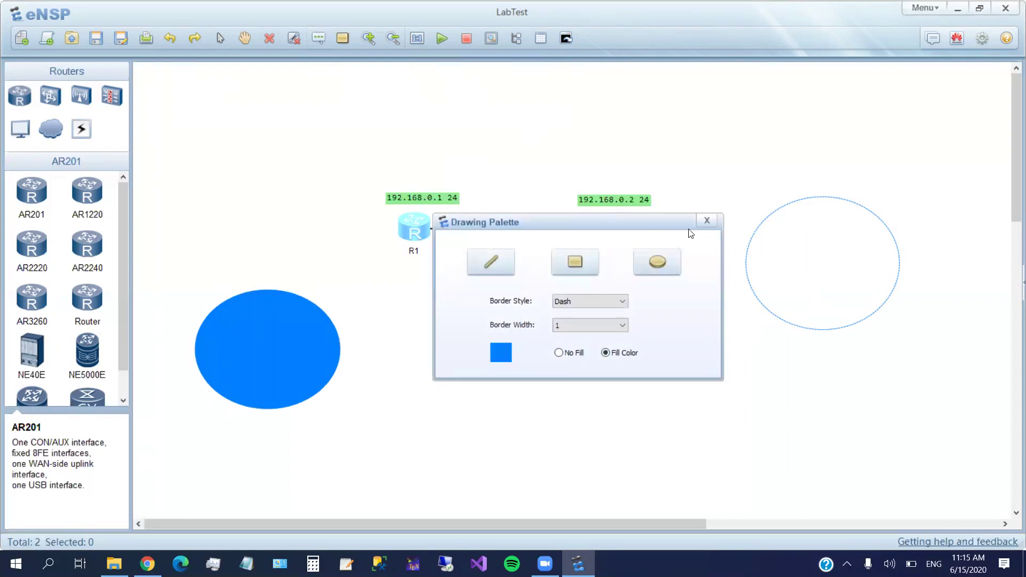
left_click(704, 224)
left_click_drag(780, 213, 572, 178)
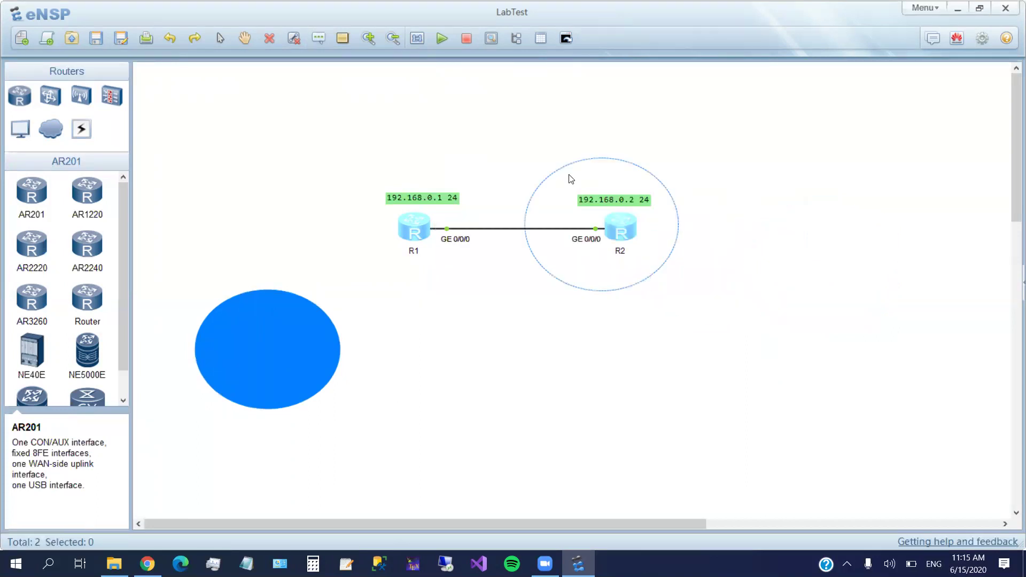
left_click_drag(258, 343, 417, 217)
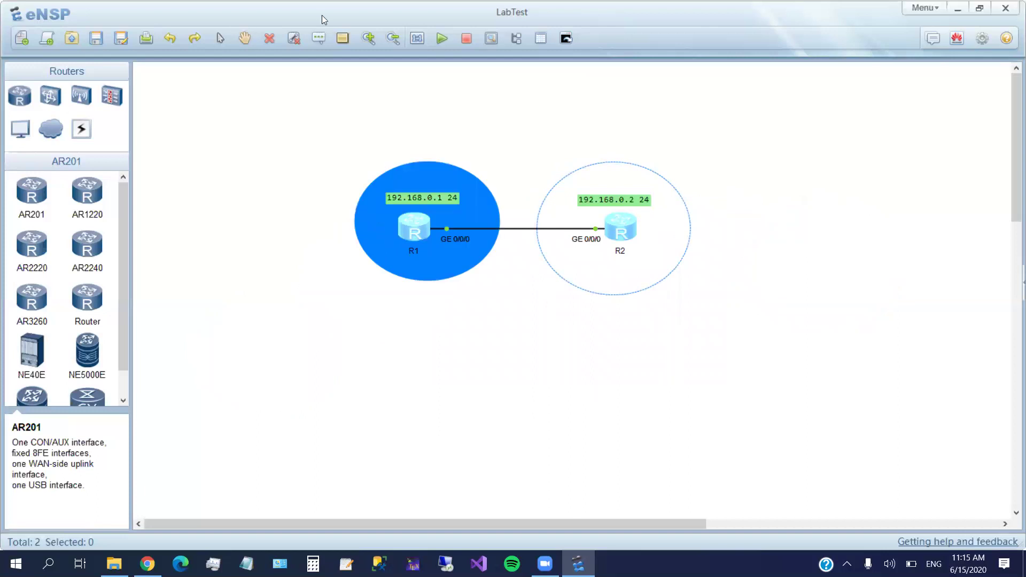
Close the LabTest topology in eNSP, discarding the unsaved ellipse changes
left_click(245, 38)
left_click(1007, 9)
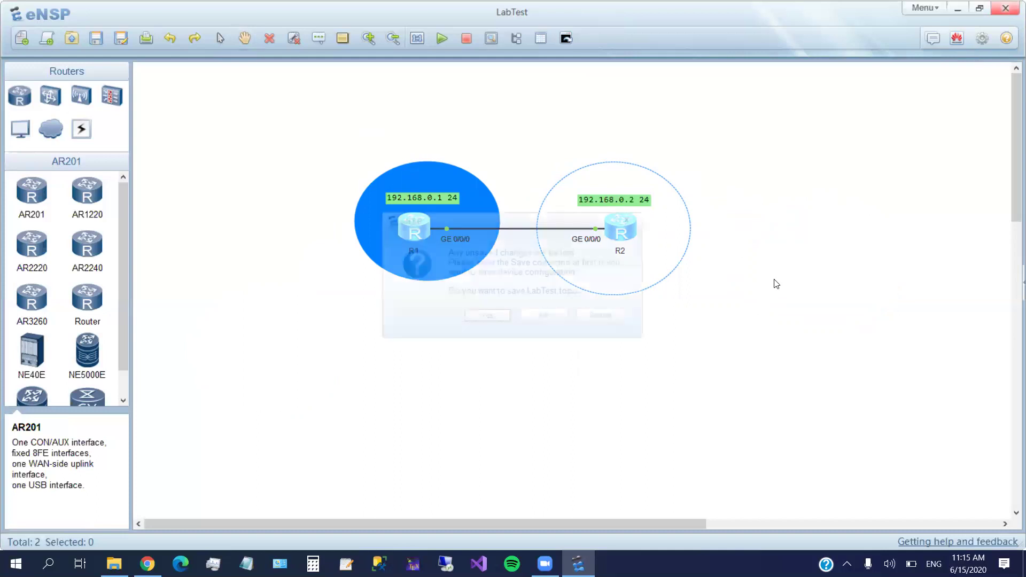
left_click(554, 319)
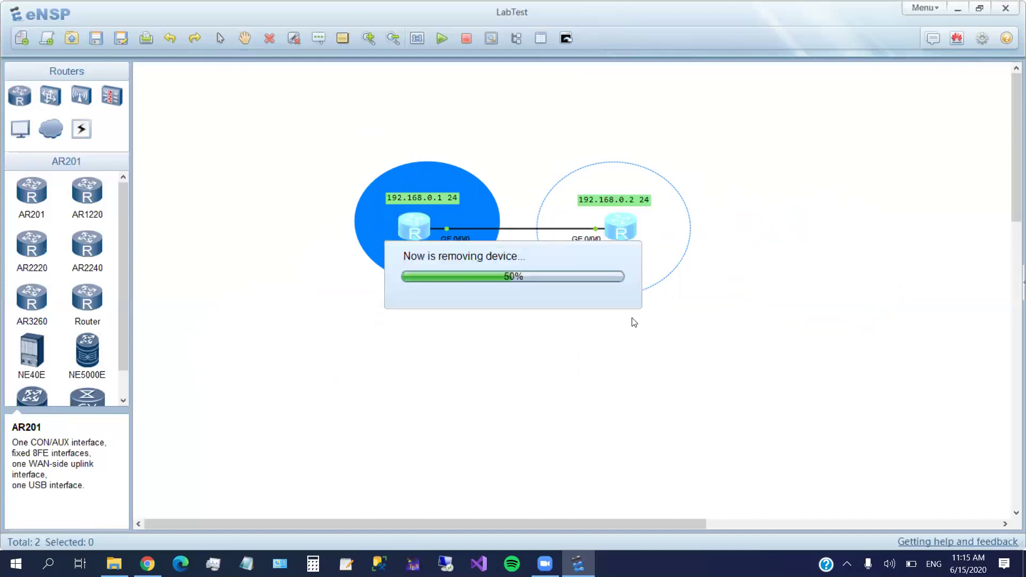